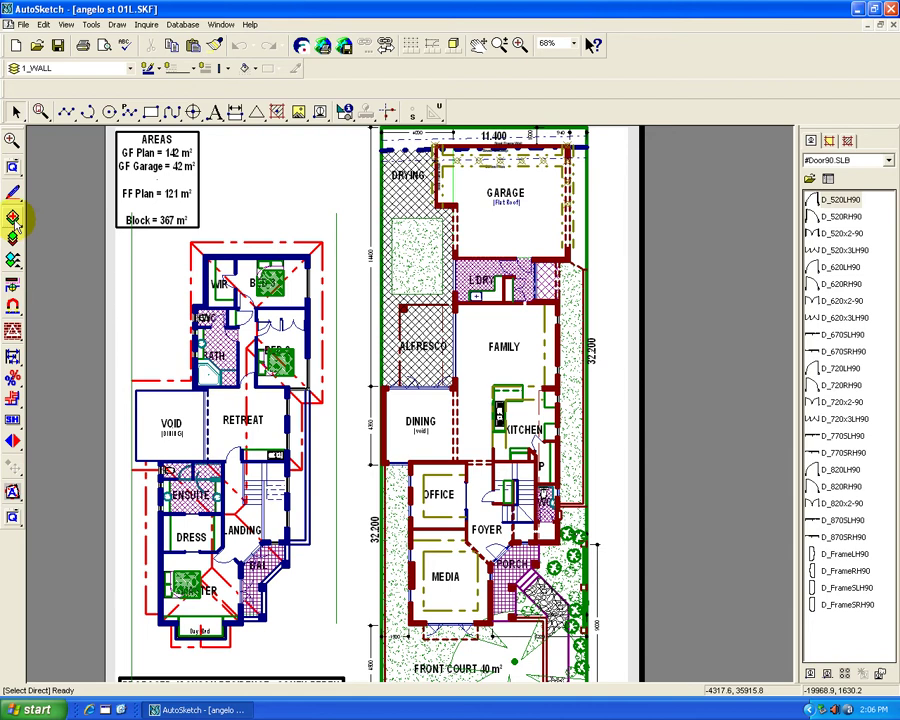
- Start the All Off But command from the layer flyout, ready for an entity pick
left_click_drag(13, 216, 139, 220)
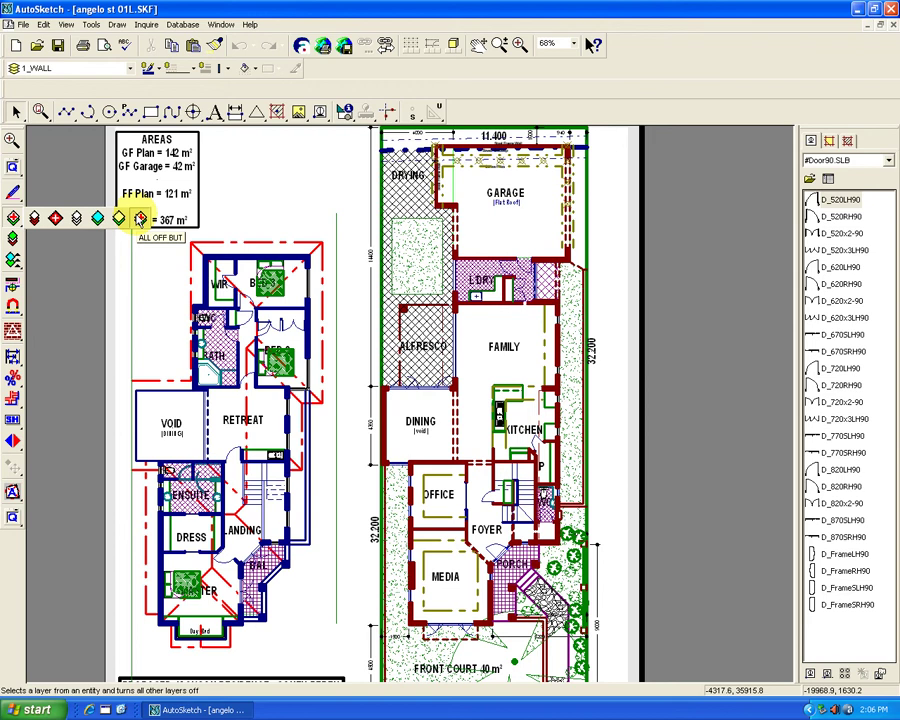
left_click_drag(139, 220, 139, 220)
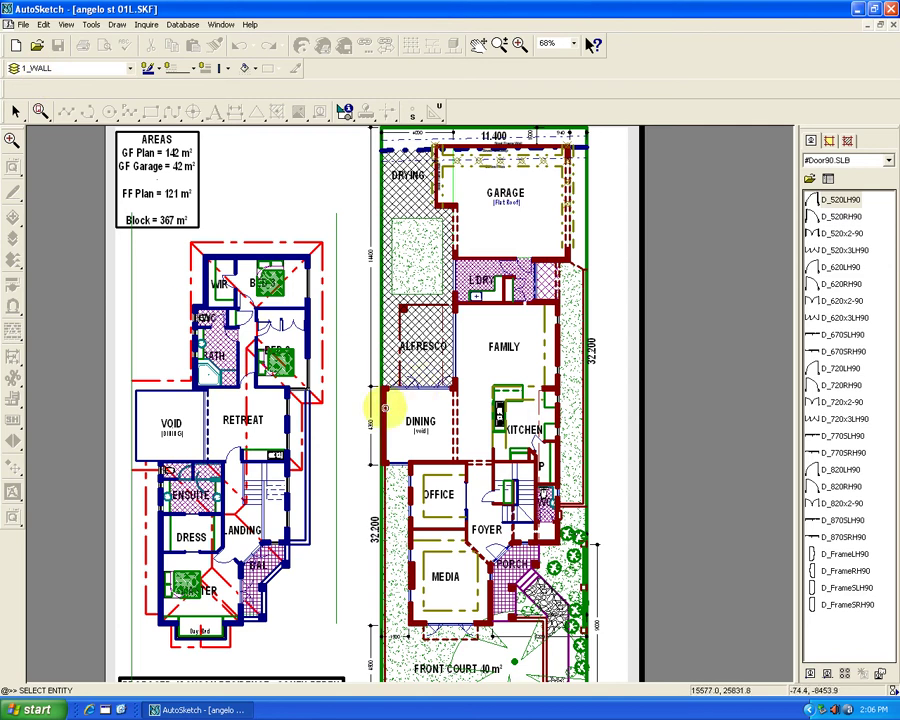
- Pick a roof line to leave only _ROOF visible, then use ALL ON to show every layer
left_click(323, 348)
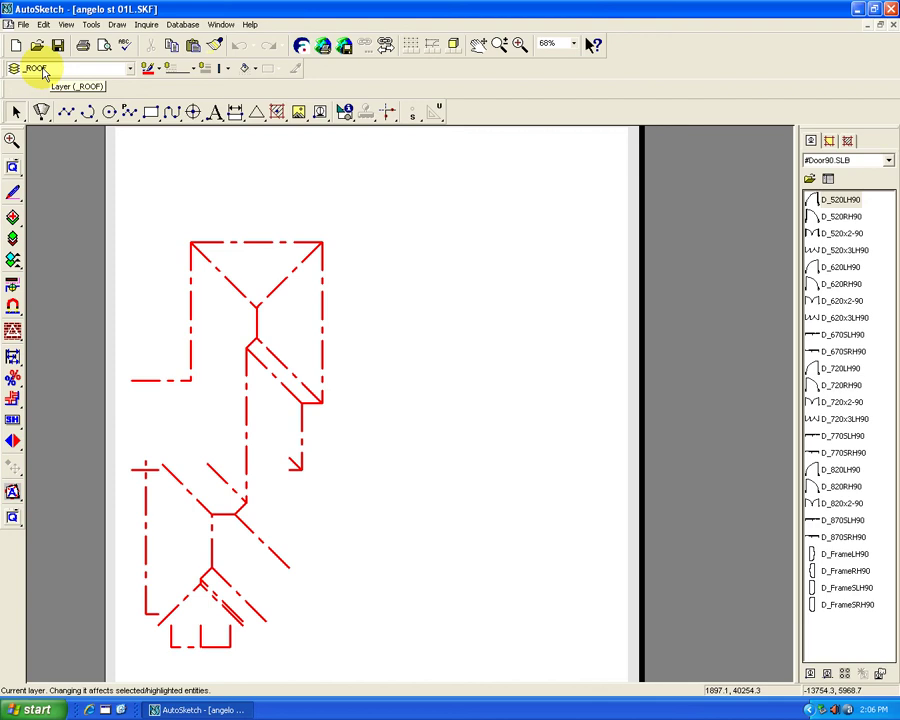
mouse_move(13, 217)
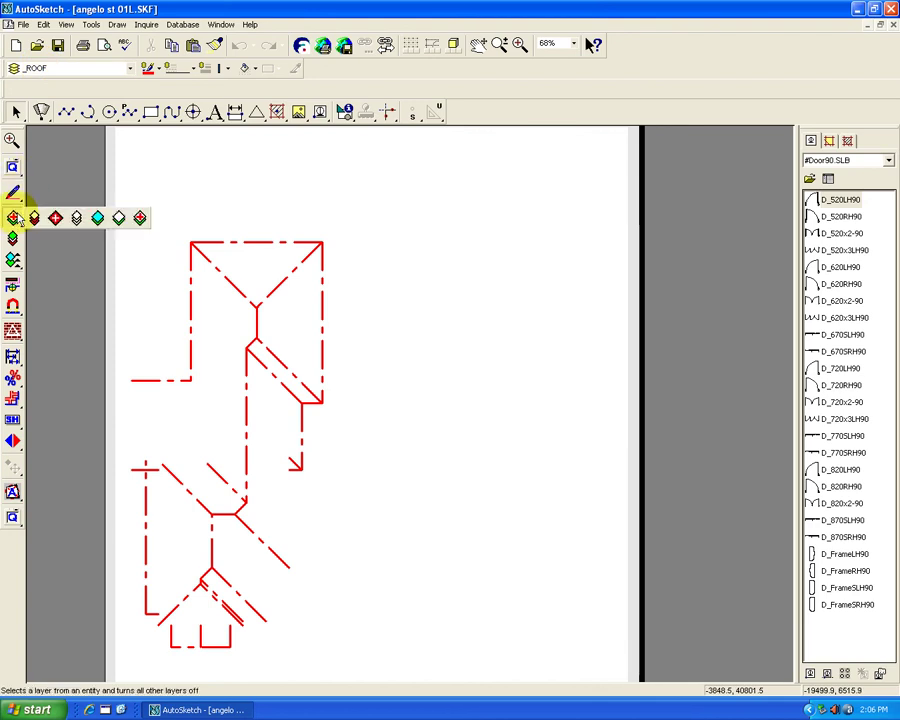
left_click(97, 218)
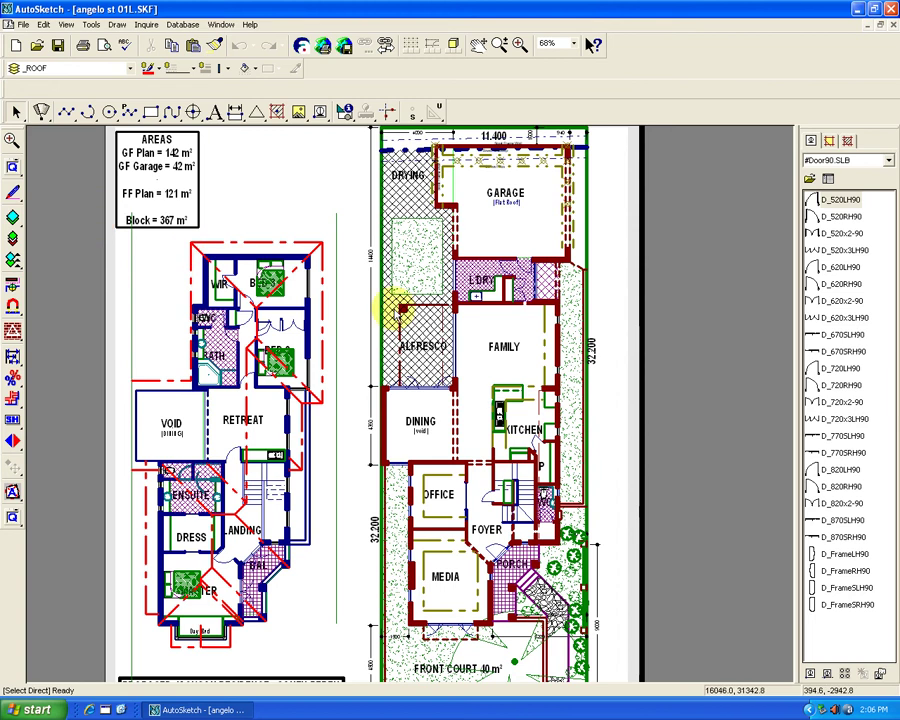
- Zoom in and make _WALL current by matching a wall beside the Dining room
scroll(514, 341, "up", 3)
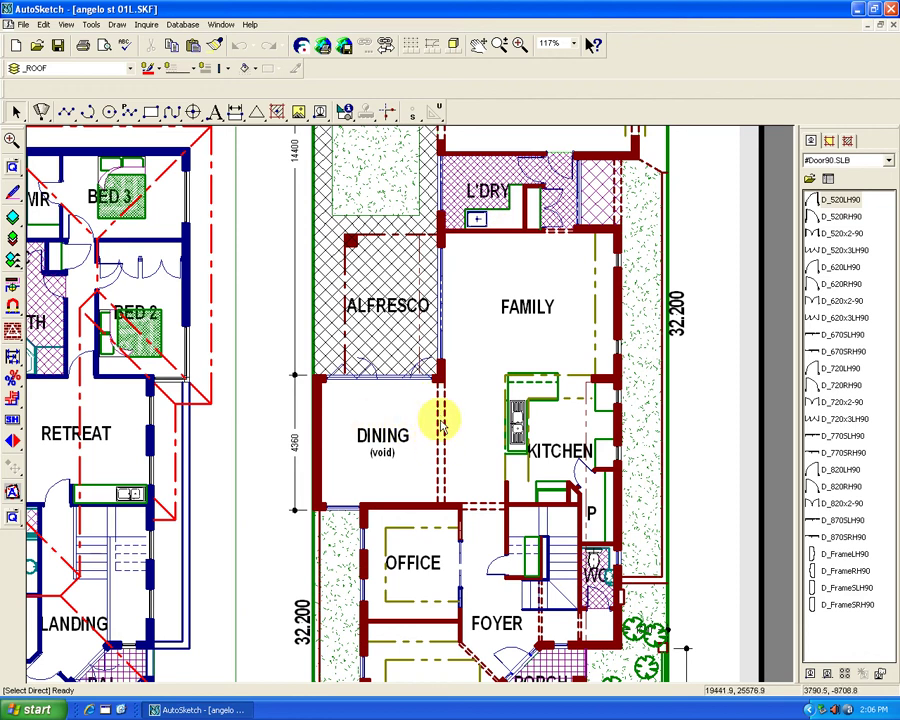
left_click(13, 285)
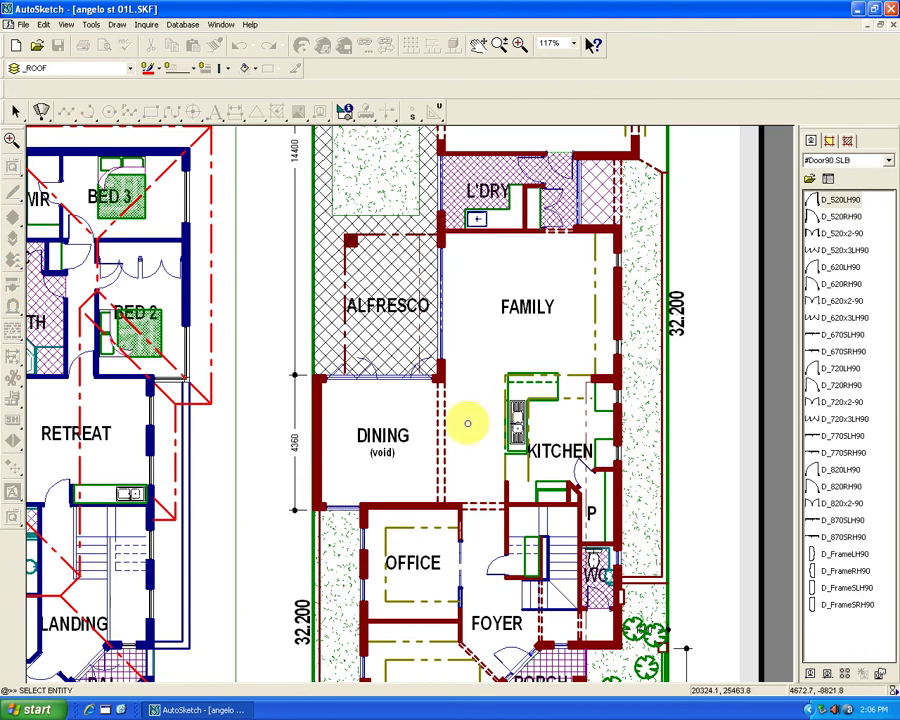
left_click(443, 418)
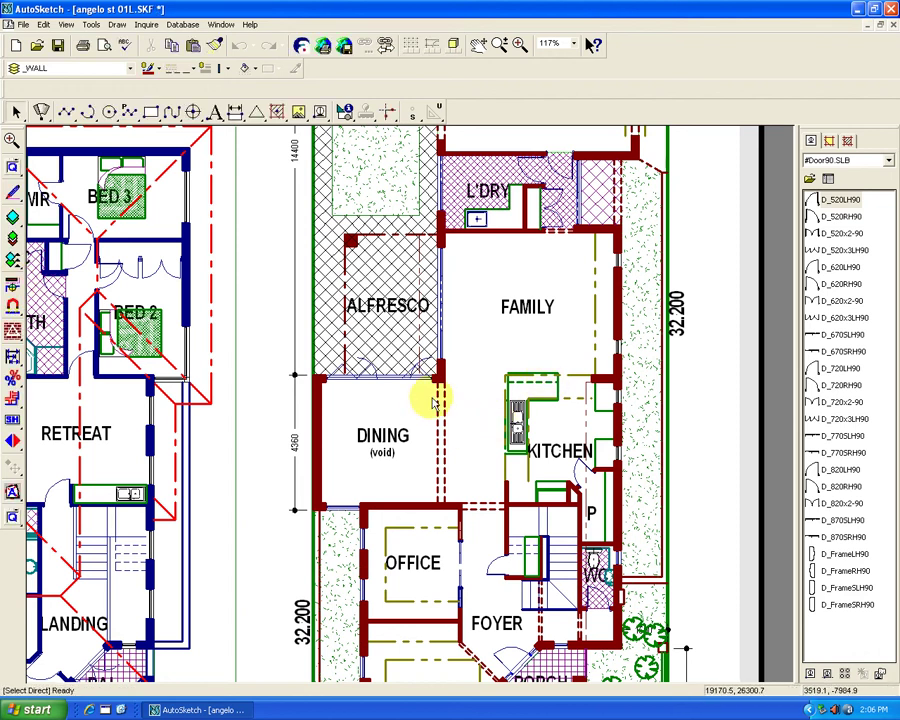
- Show only the _WALL layer and draw two dashed rectangles inside the plan
left_click(14, 218)
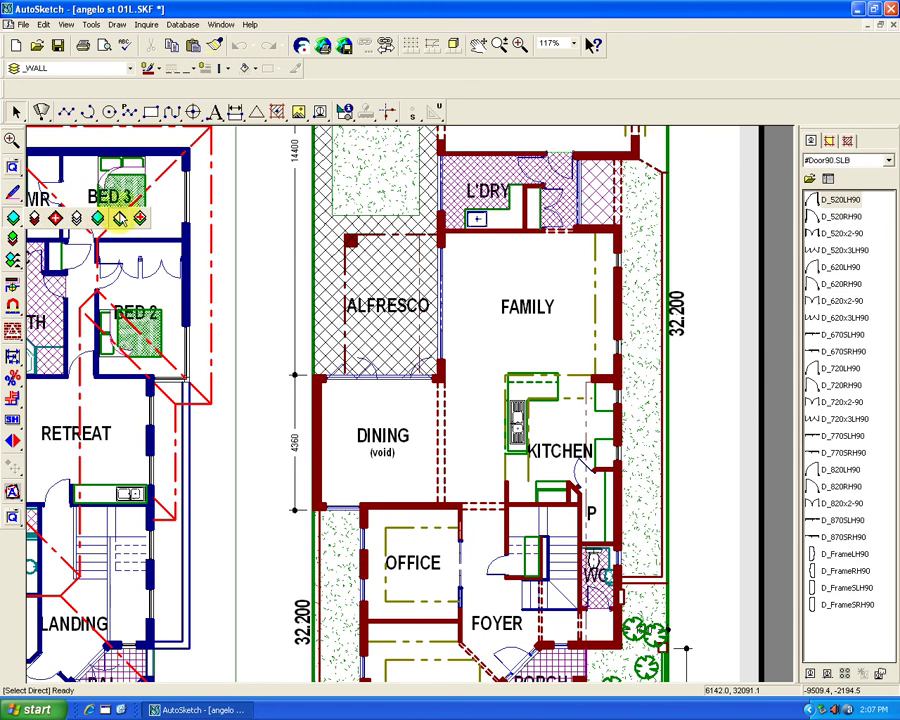
left_click(118, 218)
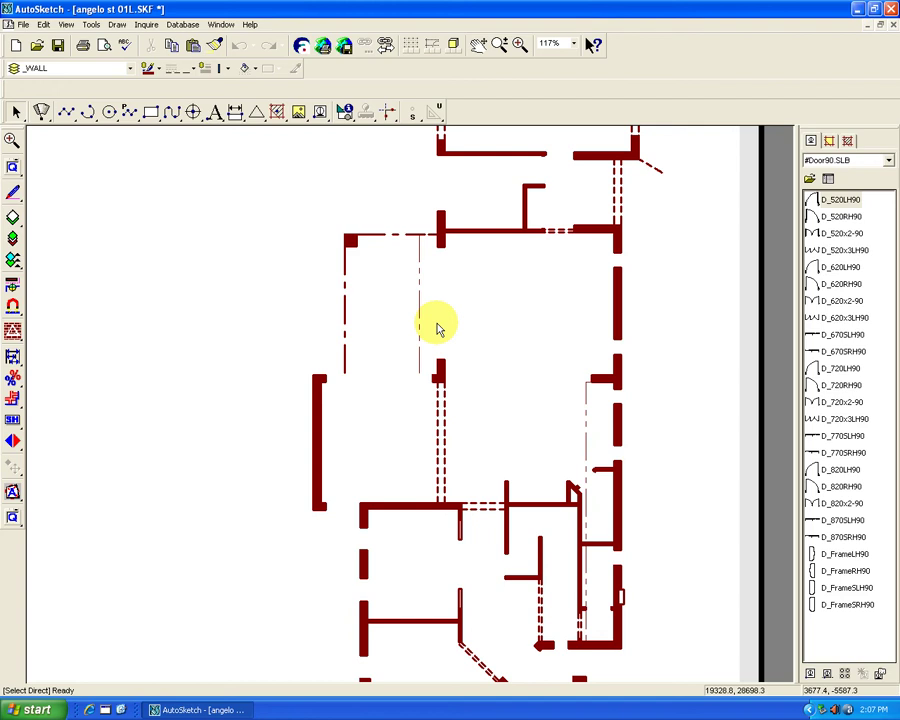
left_click(151, 112)
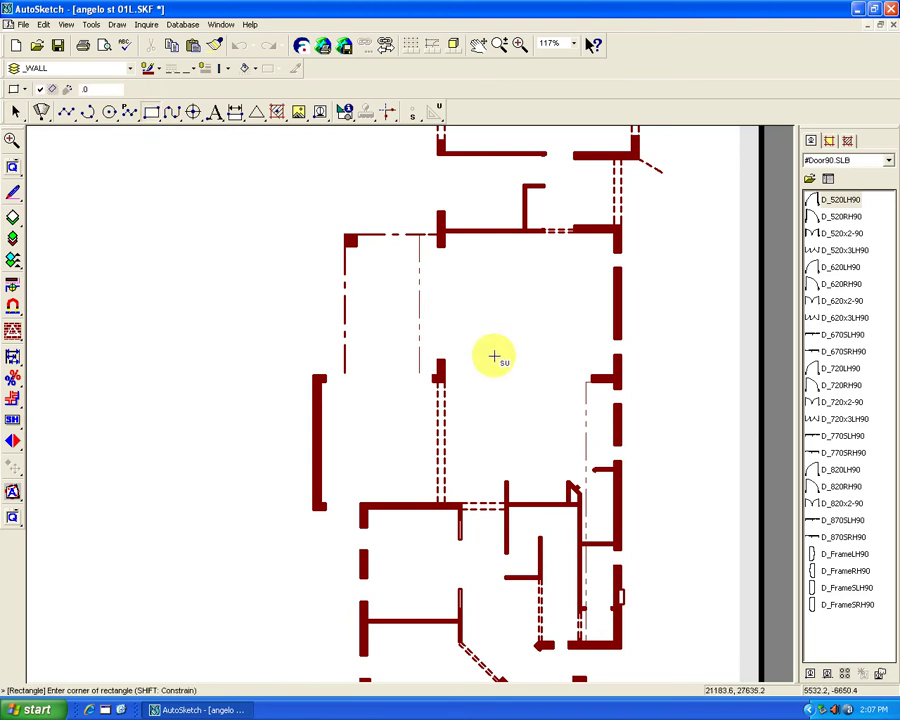
left_click(462, 329)
left_click(485, 357)
left_click(482, 343)
left_click(535, 383)
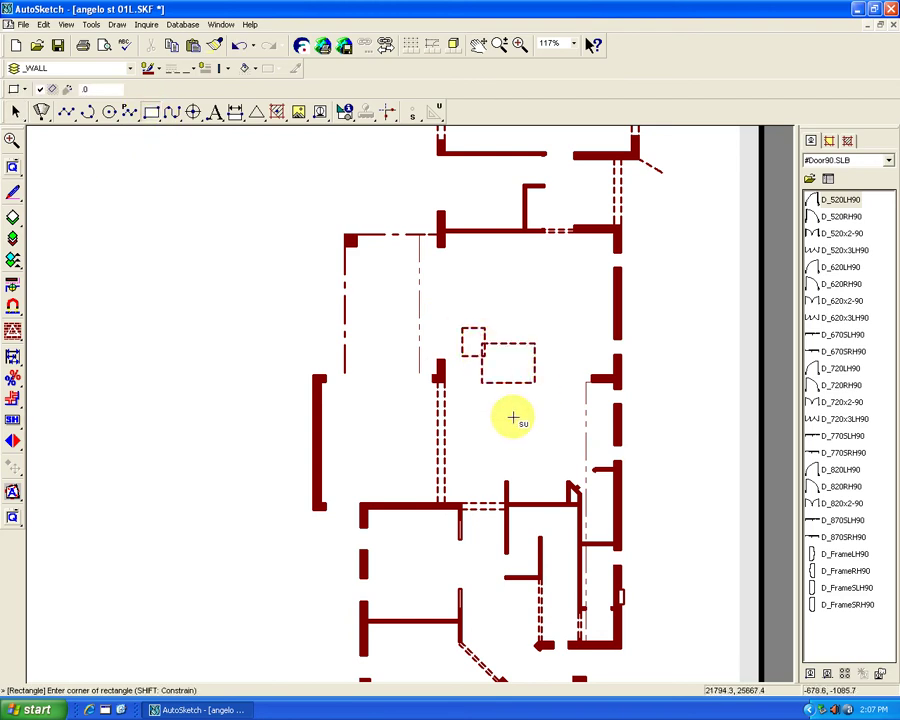
key("Escape")
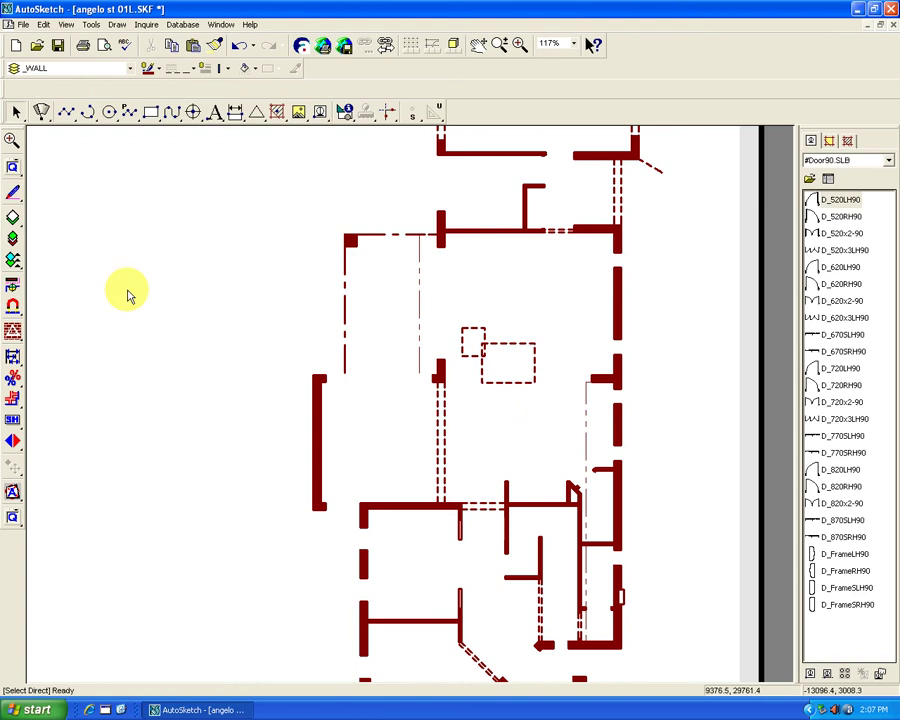
- Match the thick red wall's properties, draw two solid red rectangles, then set fill type to None
left_click(12, 285)
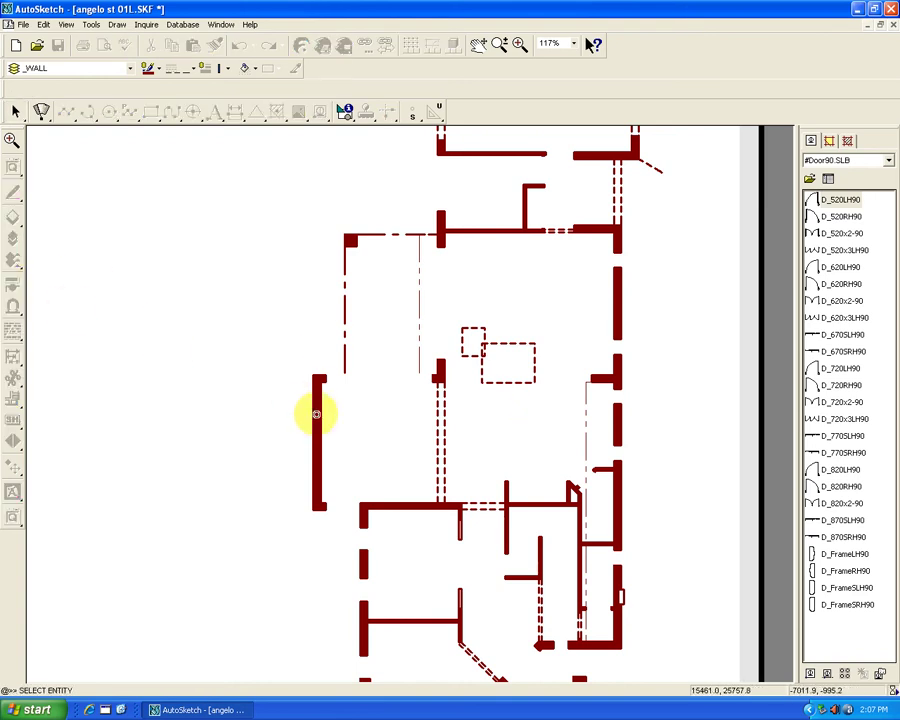
left_click(314, 412)
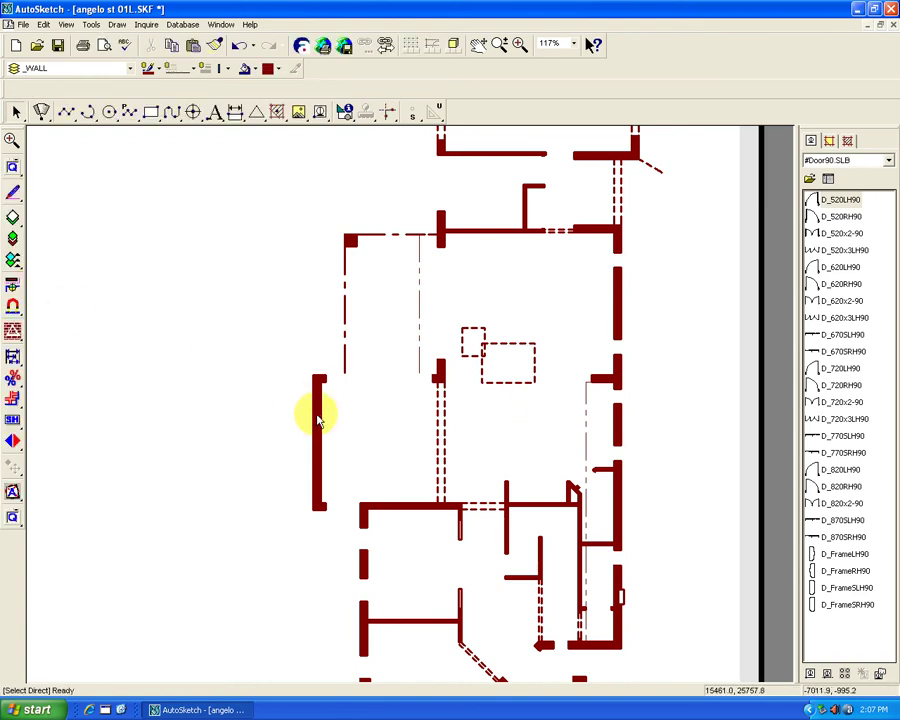
left_click(66, 112)
left_click(150, 112)
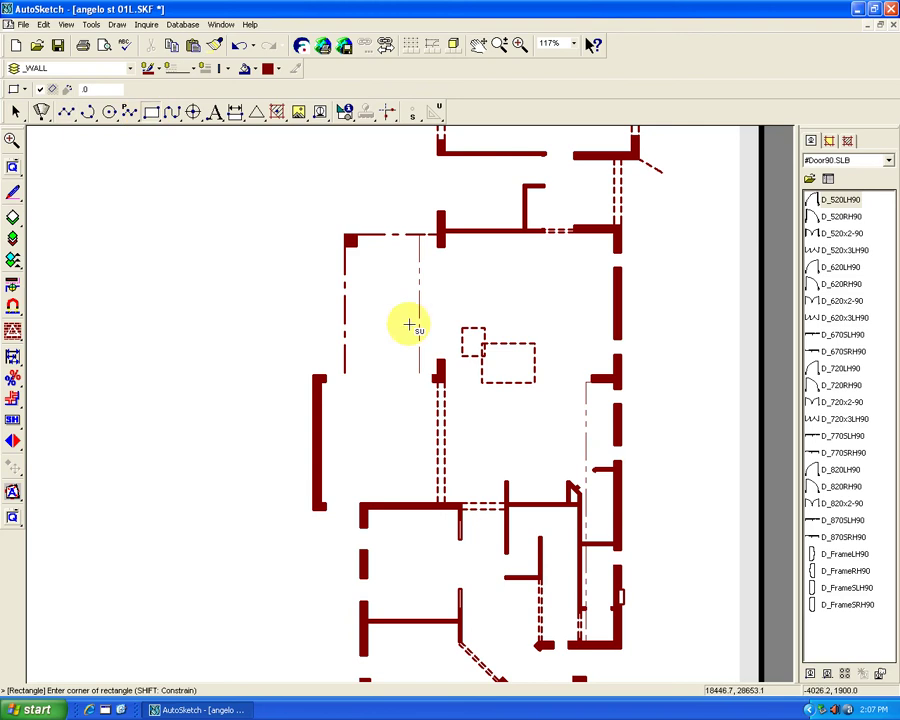
left_click(457, 292)
left_click(506, 330)
left_click(506, 307)
left_click(548, 332)
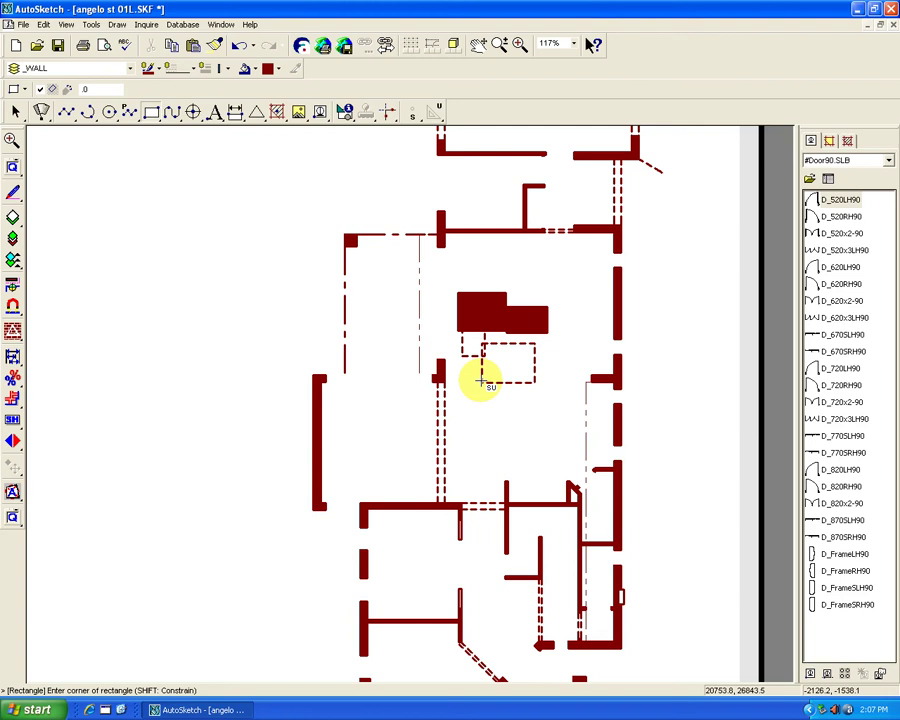
key("Escape")
left_click(255, 70)
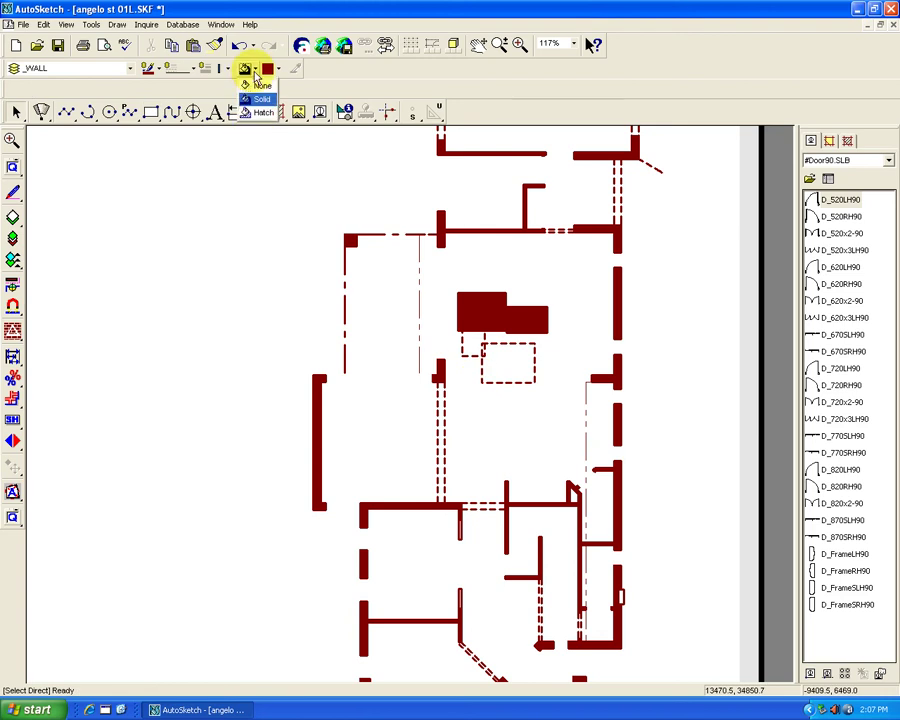
left_click(258, 87)
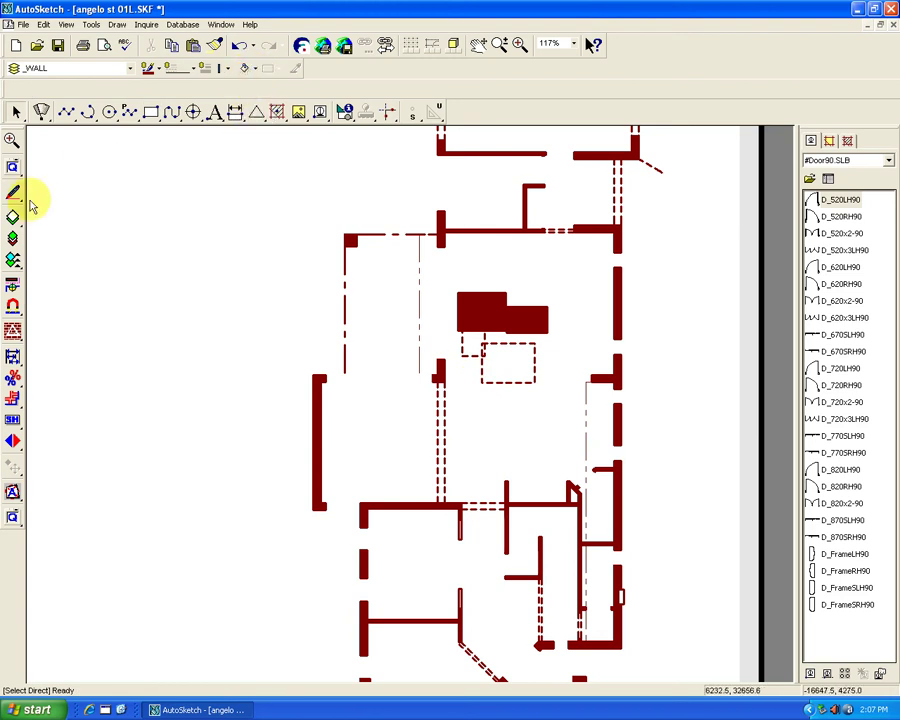
- Turn all layers on, then send the wall, hatching and fixture layers near Bed 2 to the background
left_click(14, 219)
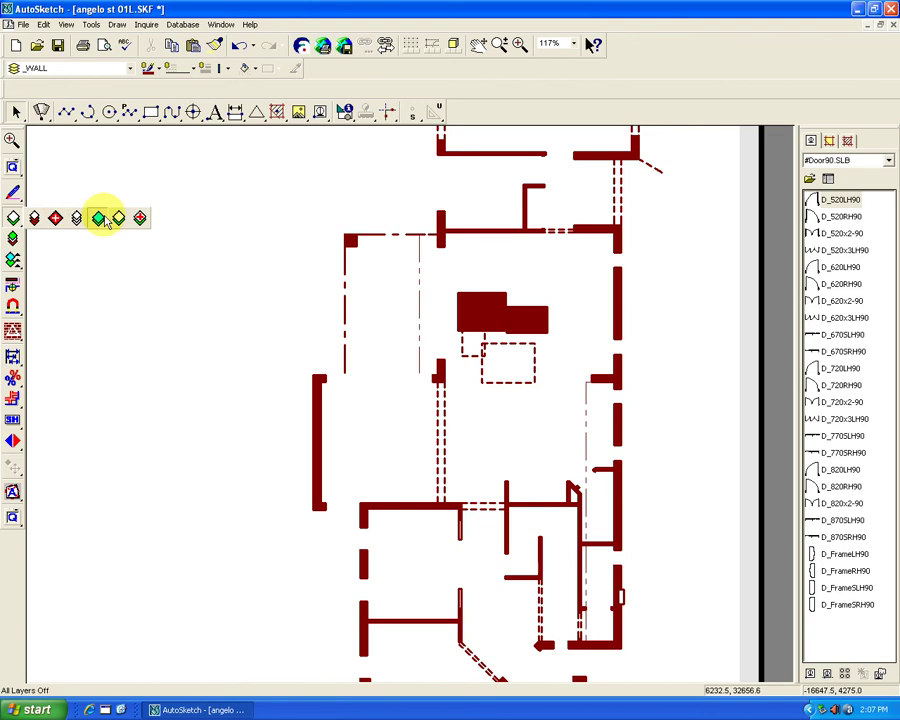
left_click(98, 218)
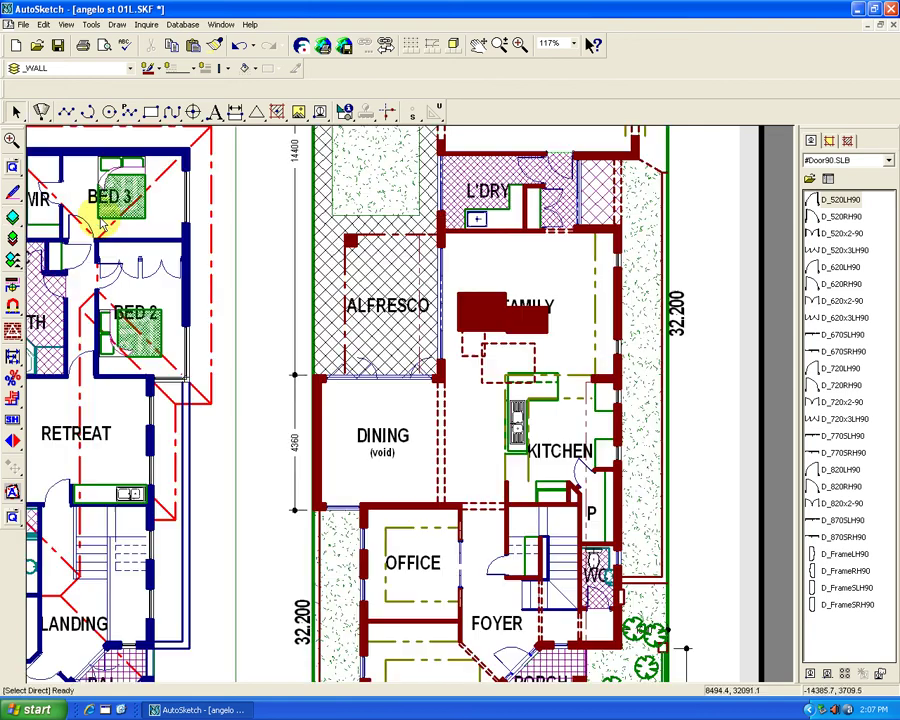
left_click(13, 220)
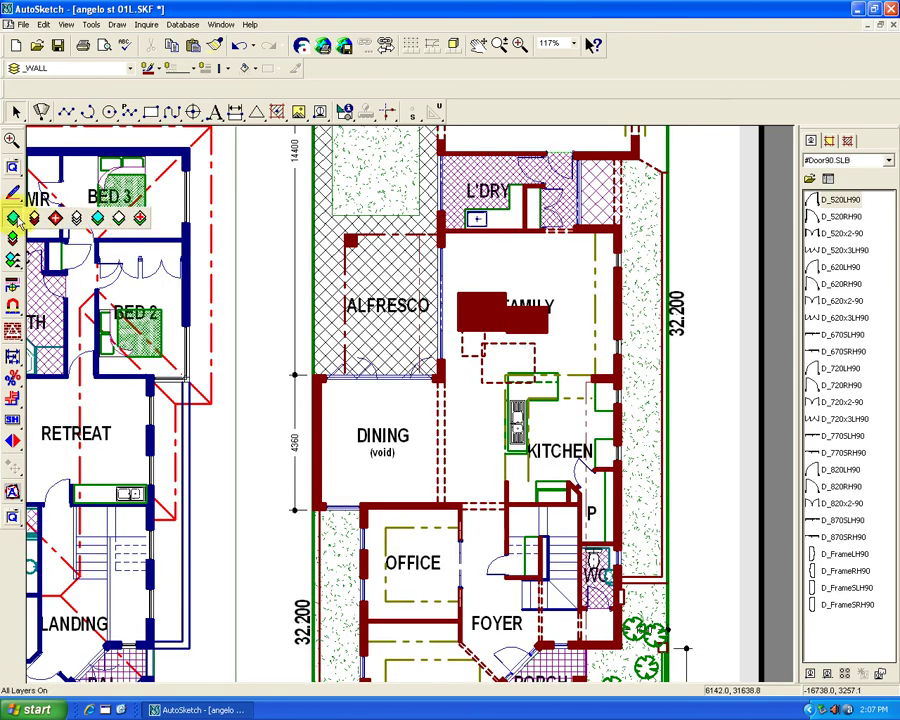
left_click(35, 220)
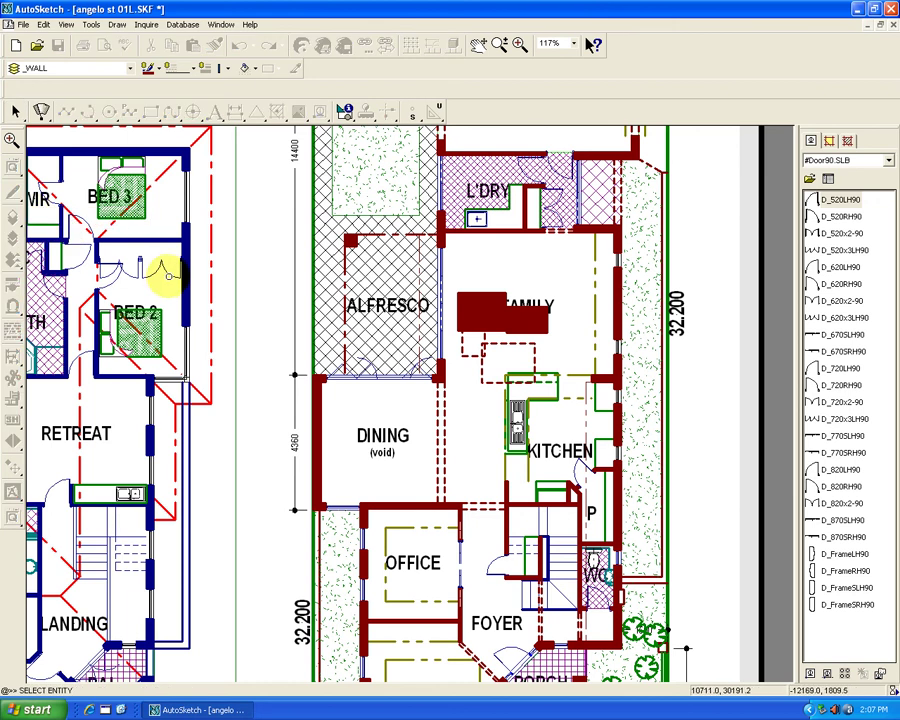
left_click(179, 300)
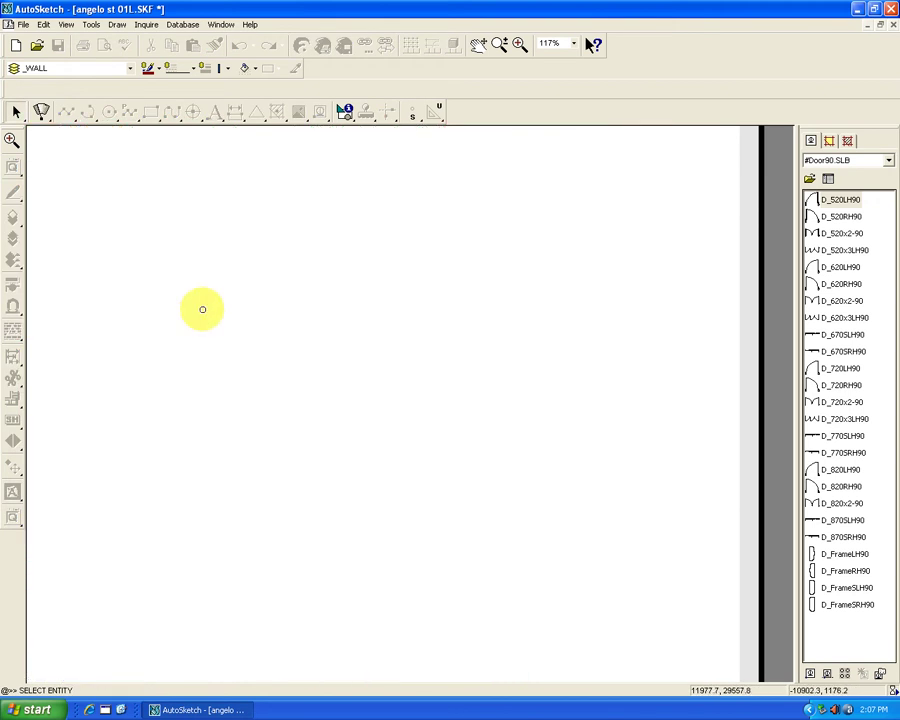
left_click(139, 322)
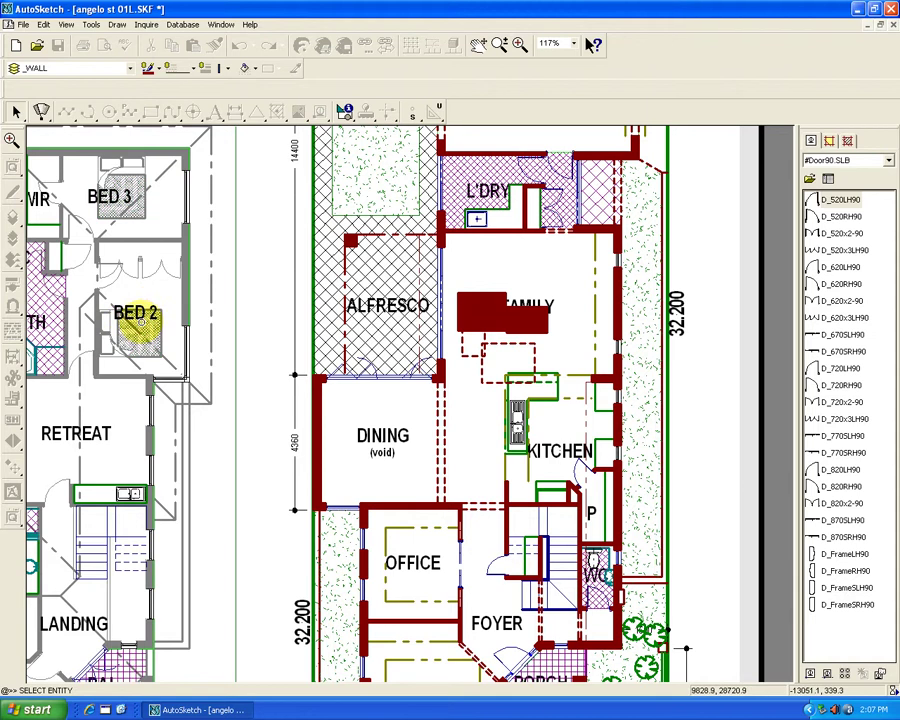
left_click(128, 318)
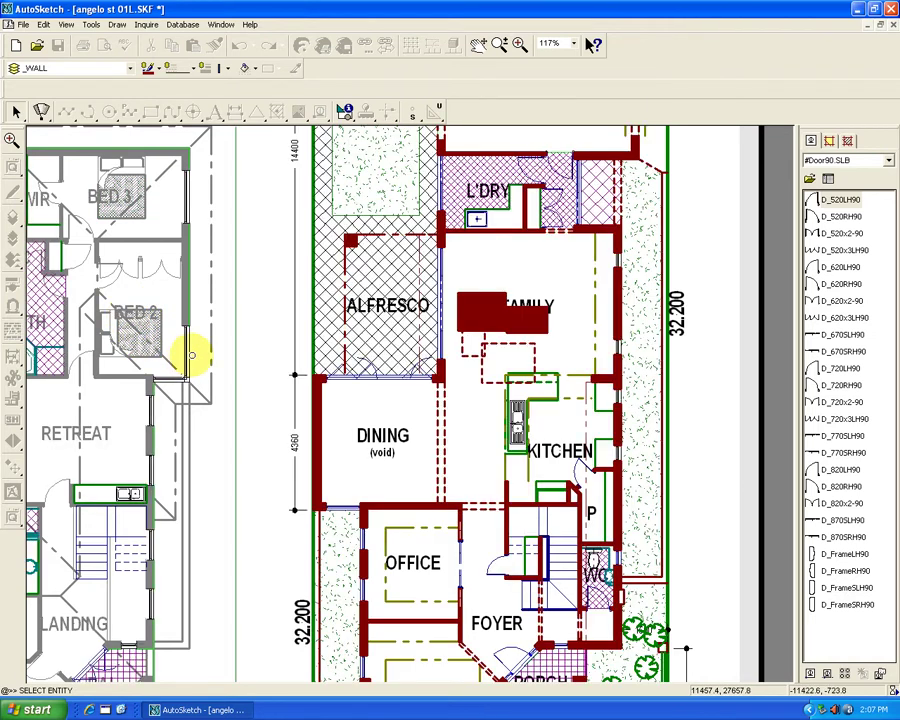
key("Escape")
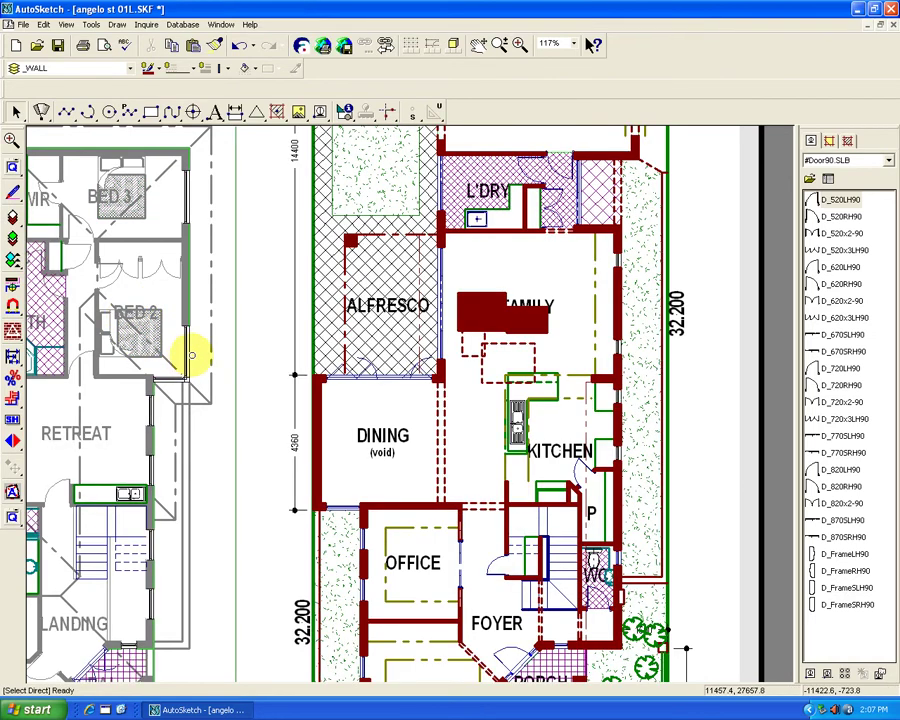
- Show every layer, hide the upper-floor layers again, and pan onto the ground-floor plan
left_click(12, 220)
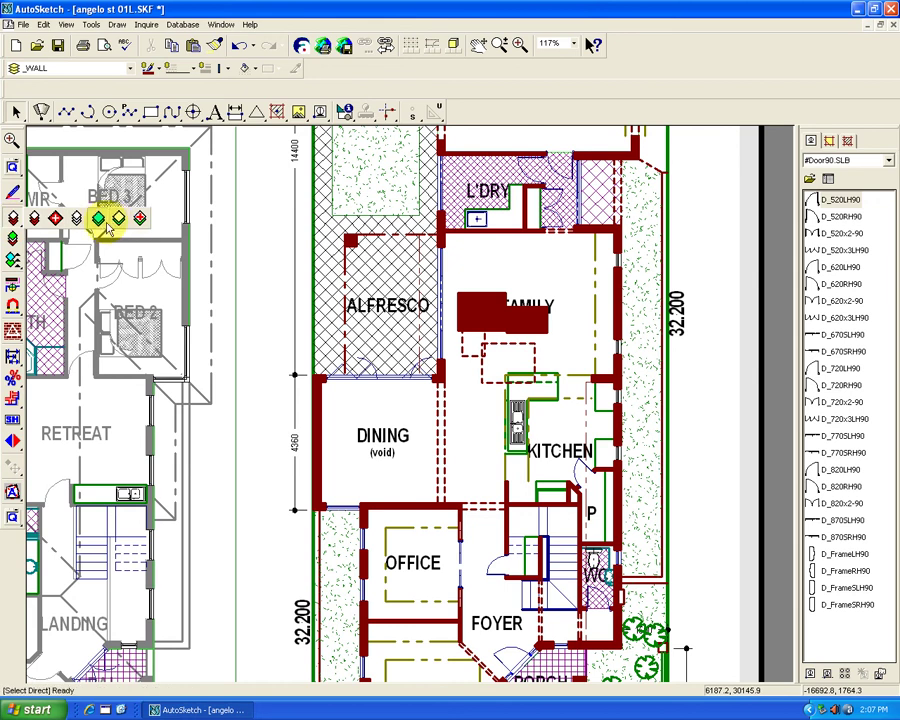
left_click(100, 221)
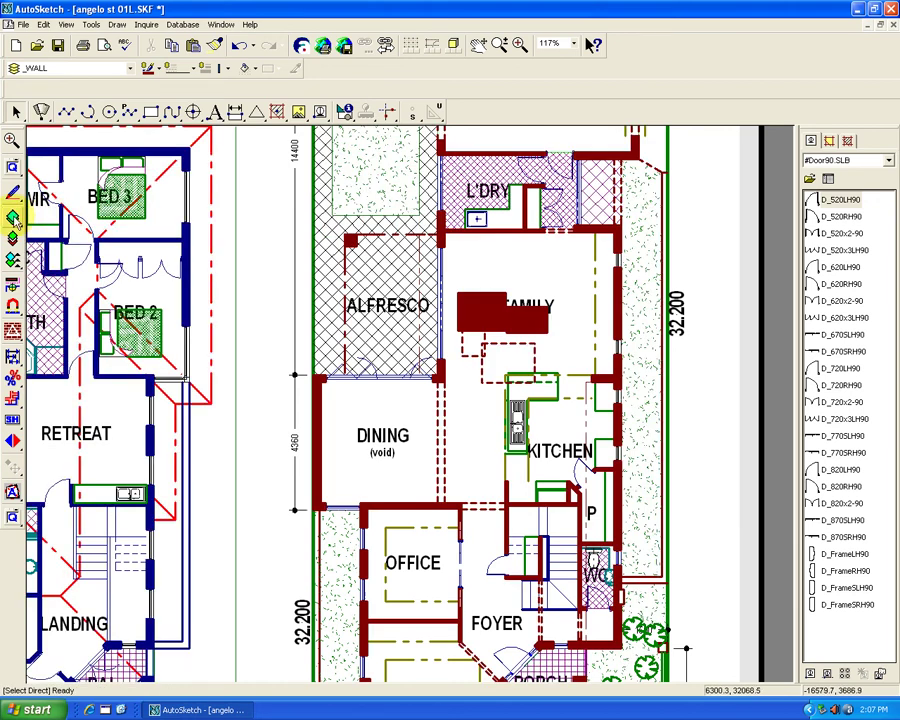
left_click(77, 220)
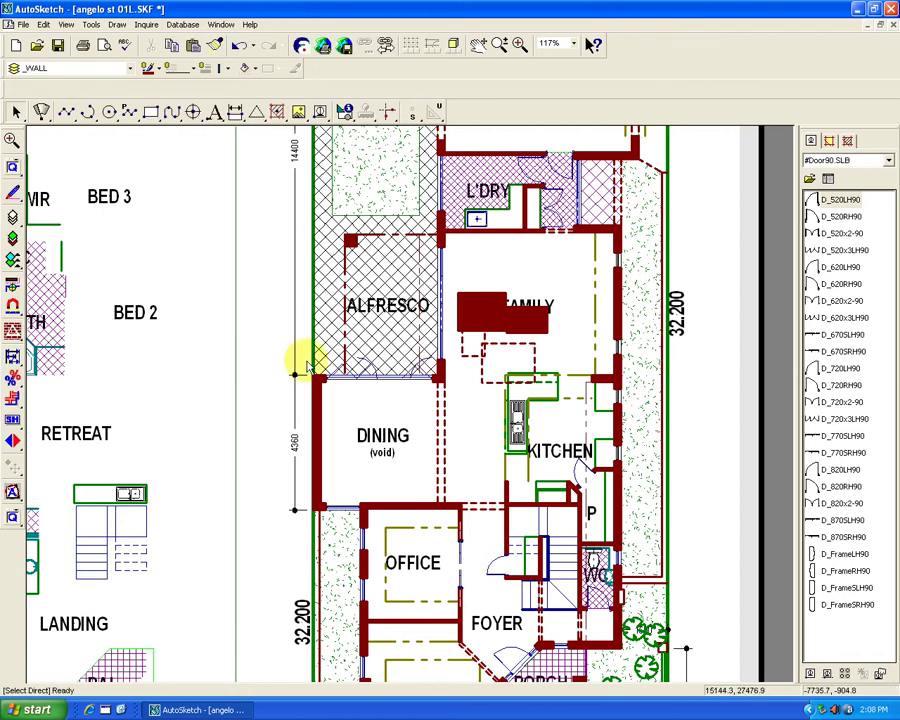
middle_click_drag(297, 358, 215, 280)
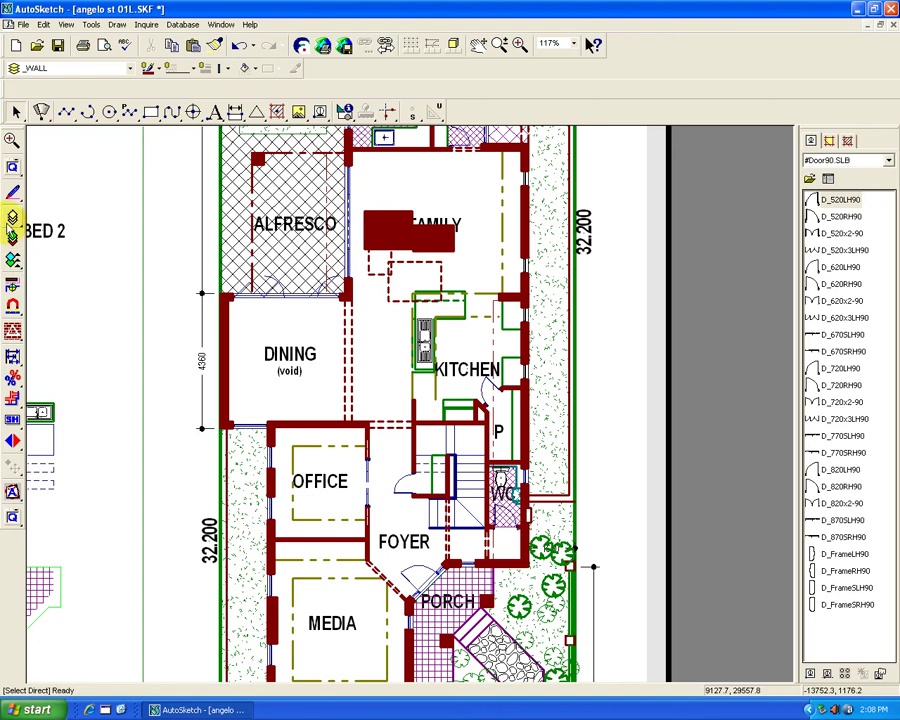
- Use All Off But on a red wall to show only _WALL, then zoom out and frame the plan
left_click(12, 218)
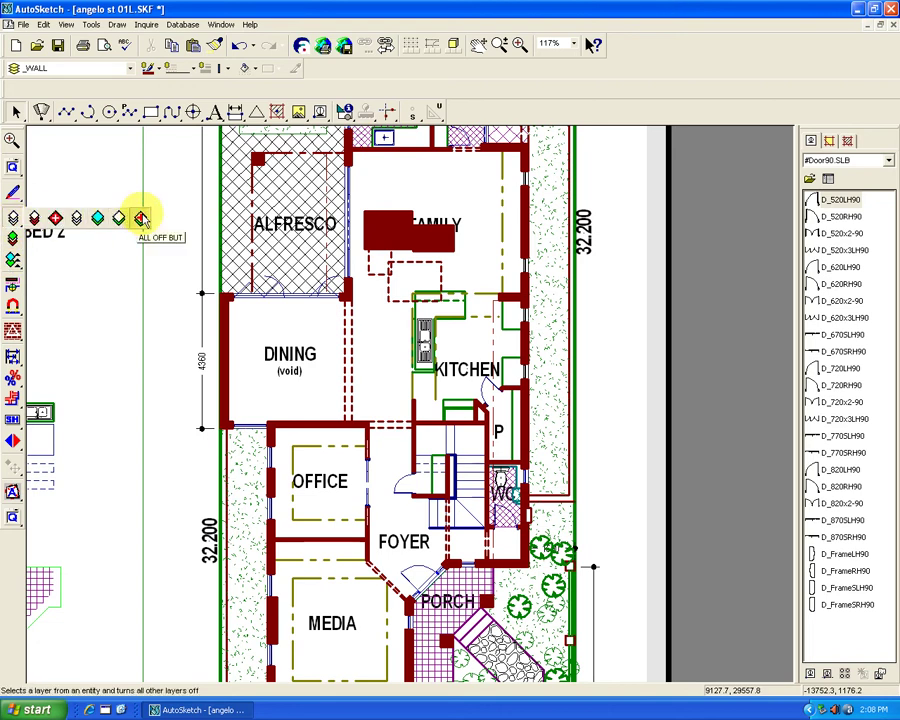
left_click(141, 218)
left_click(390, 294)
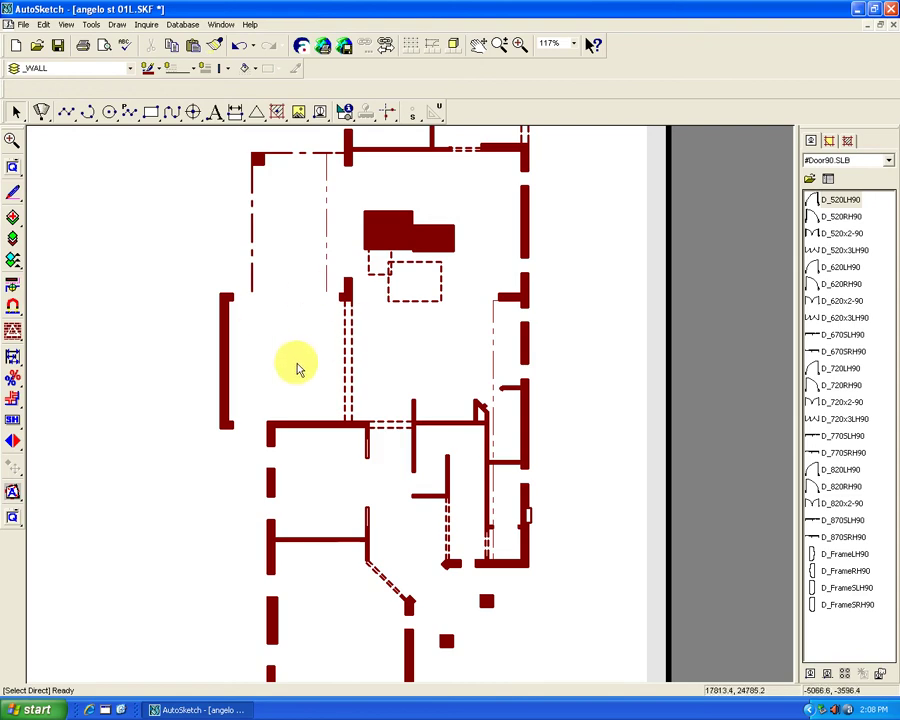
scroll(294, 365, "down", 2)
middle_click_drag(241, 353, 353, 356)
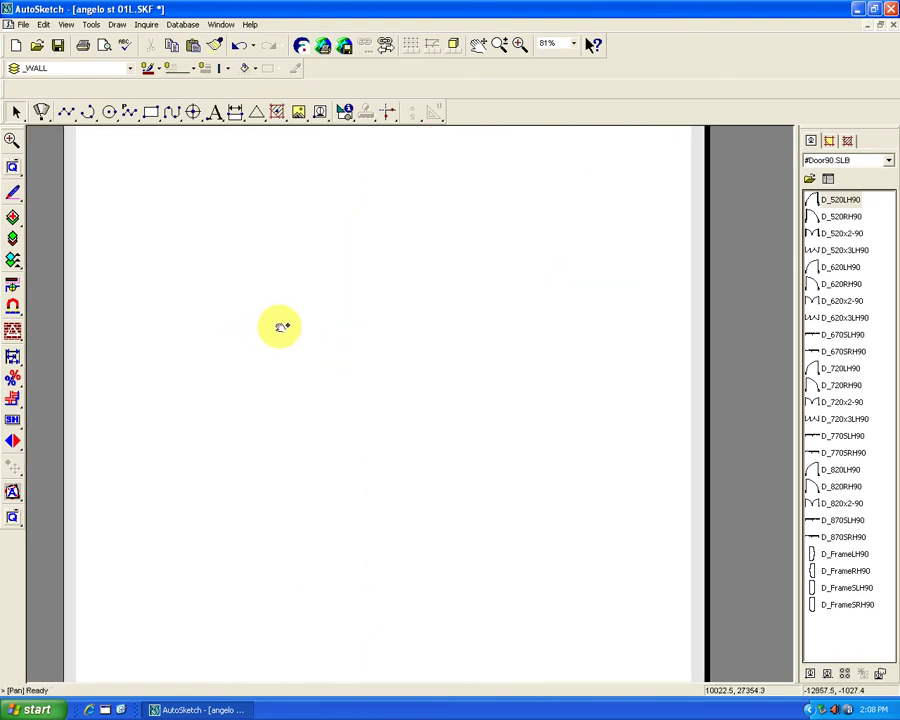
middle_click_drag(268, 346, 254, 342)
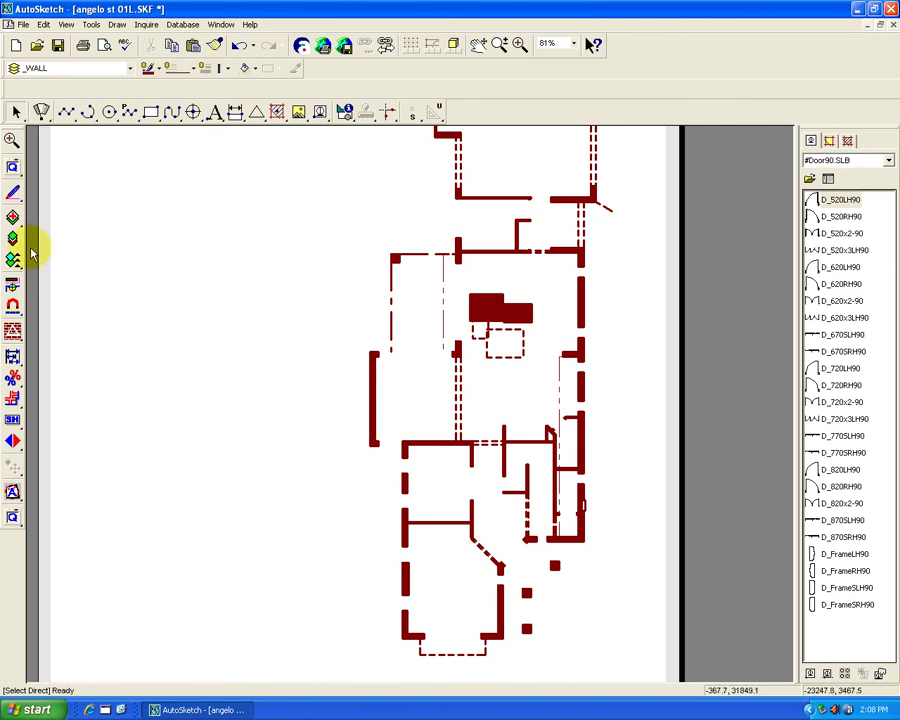
- Choose 1_WALL in the Background Layer dialog so it shows as a grey background plan
left_click(13, 218)
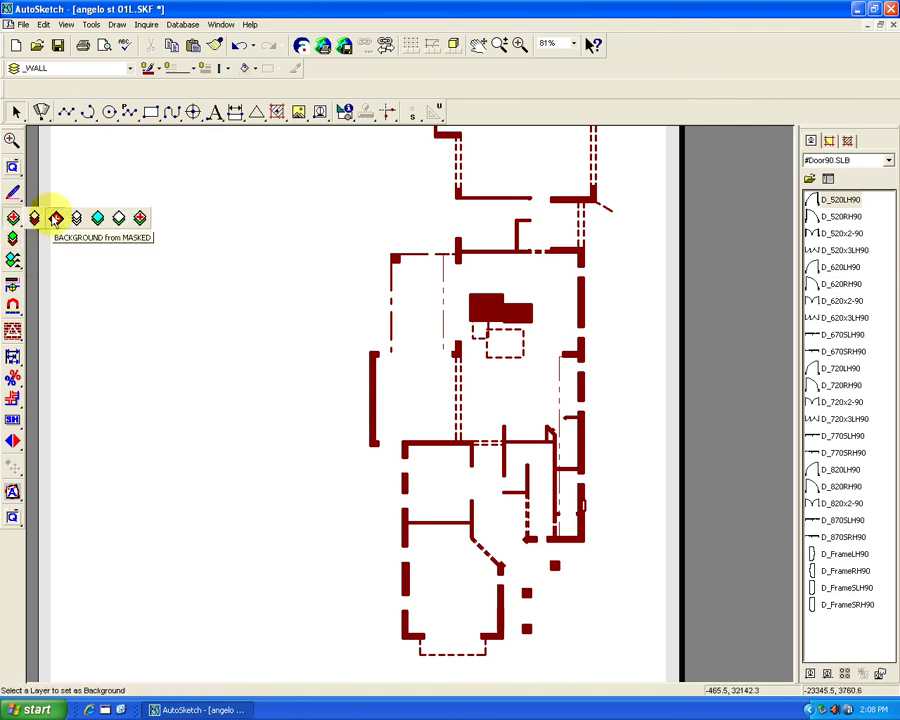
left_click(54, 214)
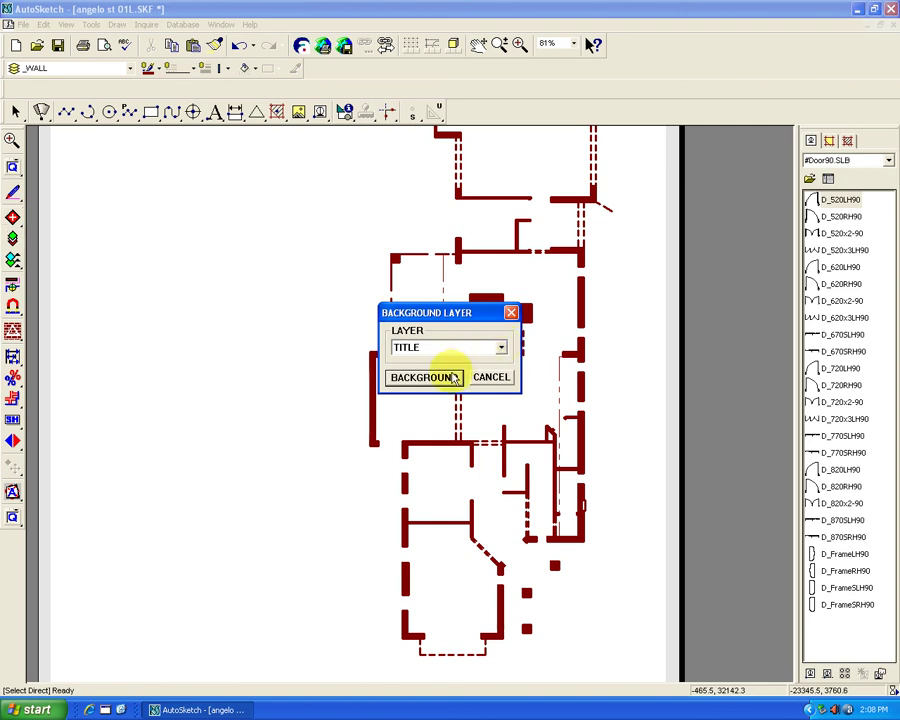
left_click(501, 347)
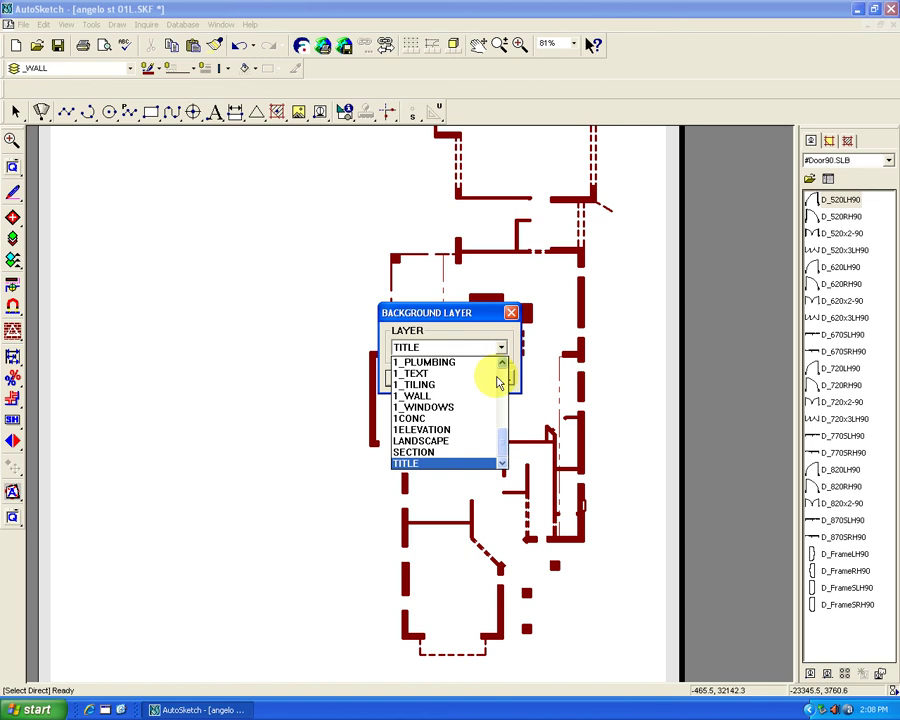
left_click_drag(505, 440, 505, 432)
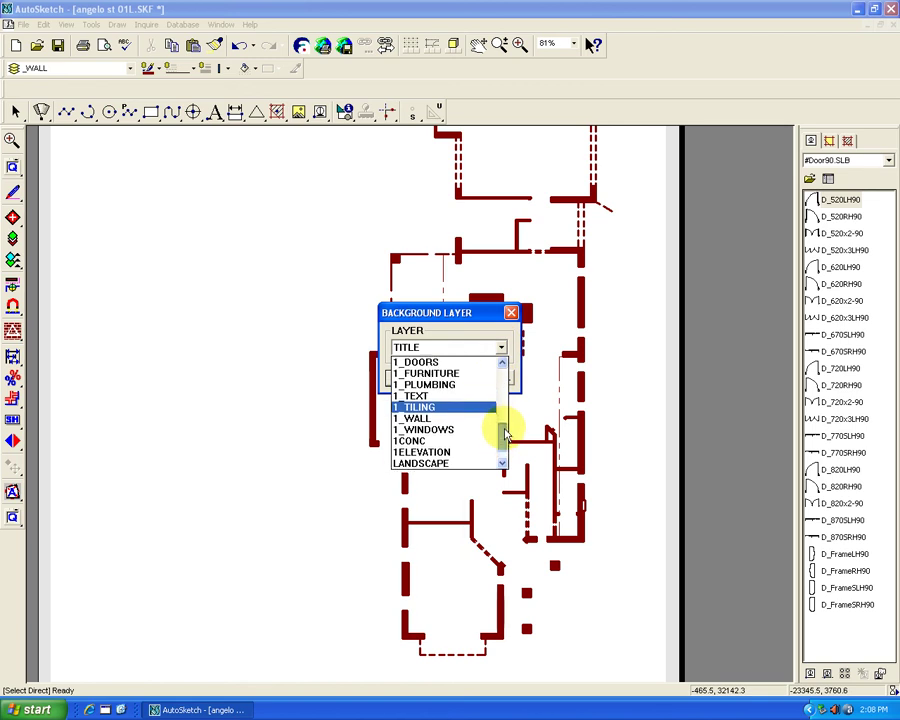
left_click(460, 418)
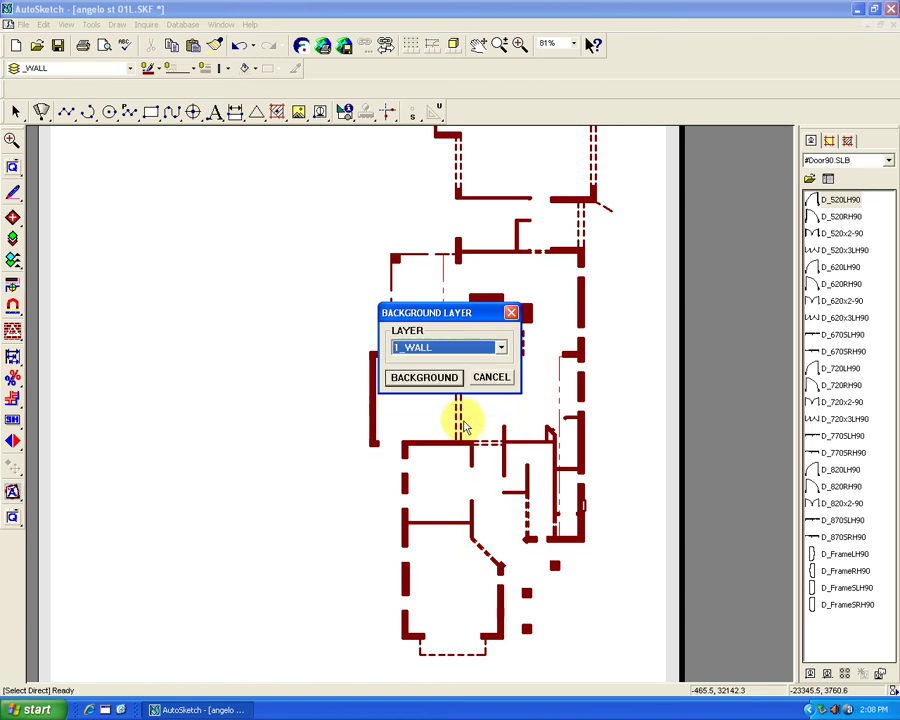
left_click(425, 379)
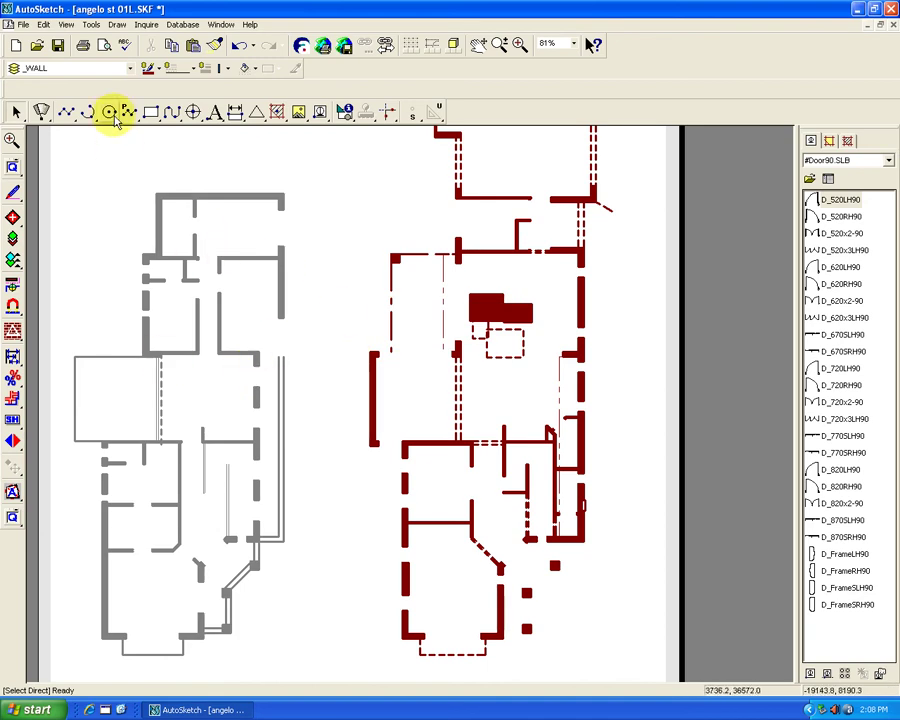
- Pick 1_WALL and then _ROOF from the properties-bar layer list, then zoom in
left_click(129, 68)
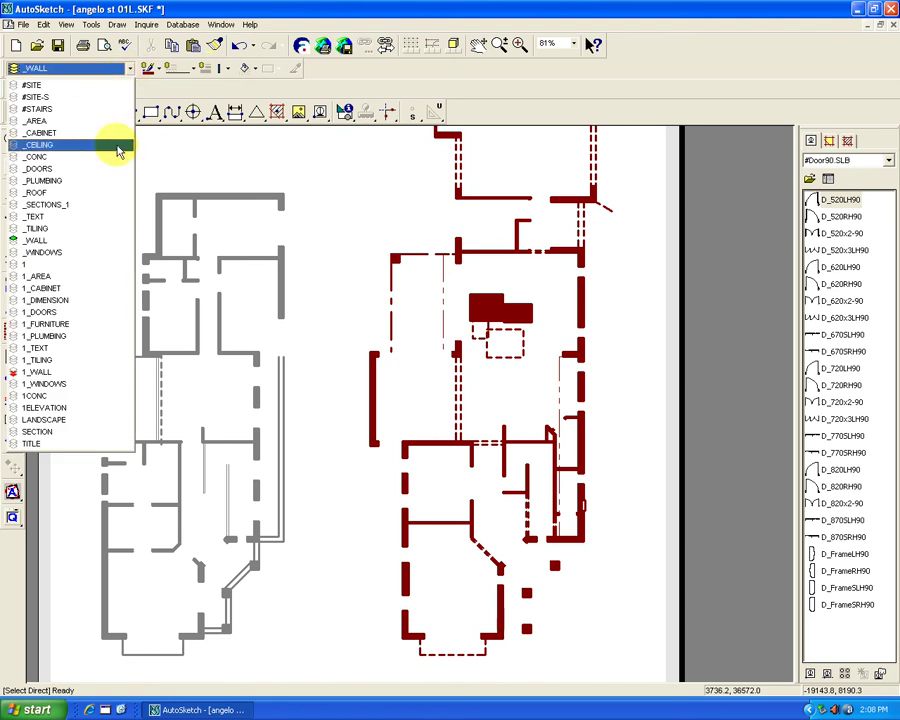
left_click(106, 372)
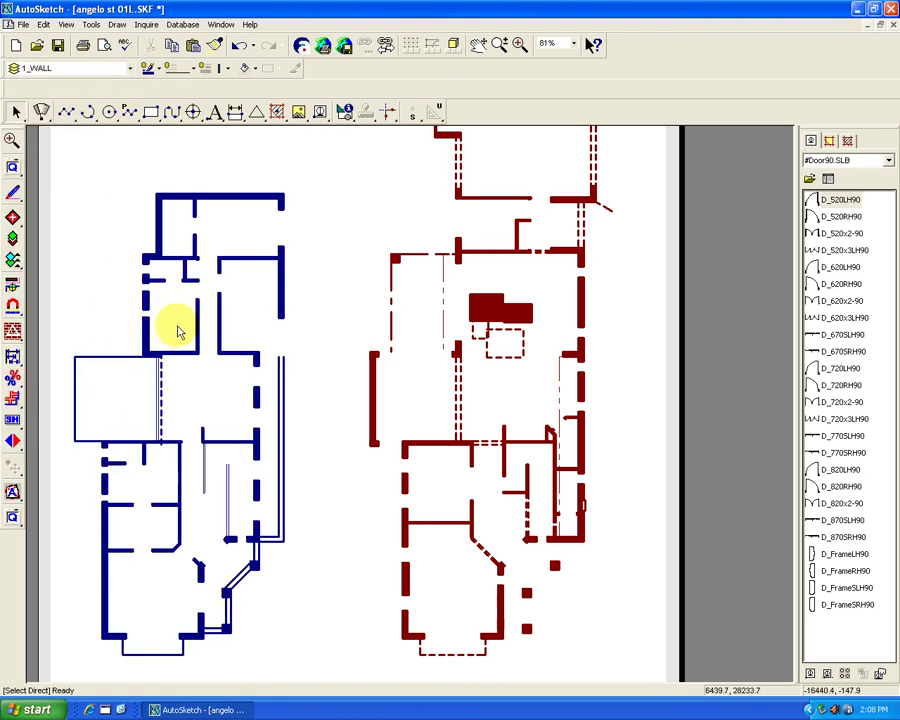
left_click(130, 68)
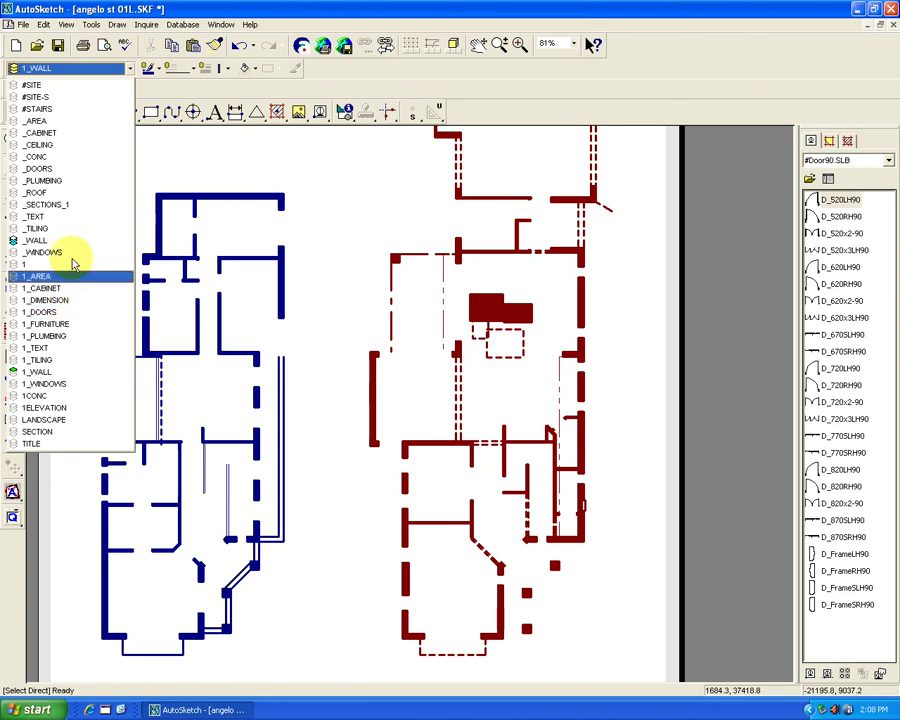
left_click(70, 192)
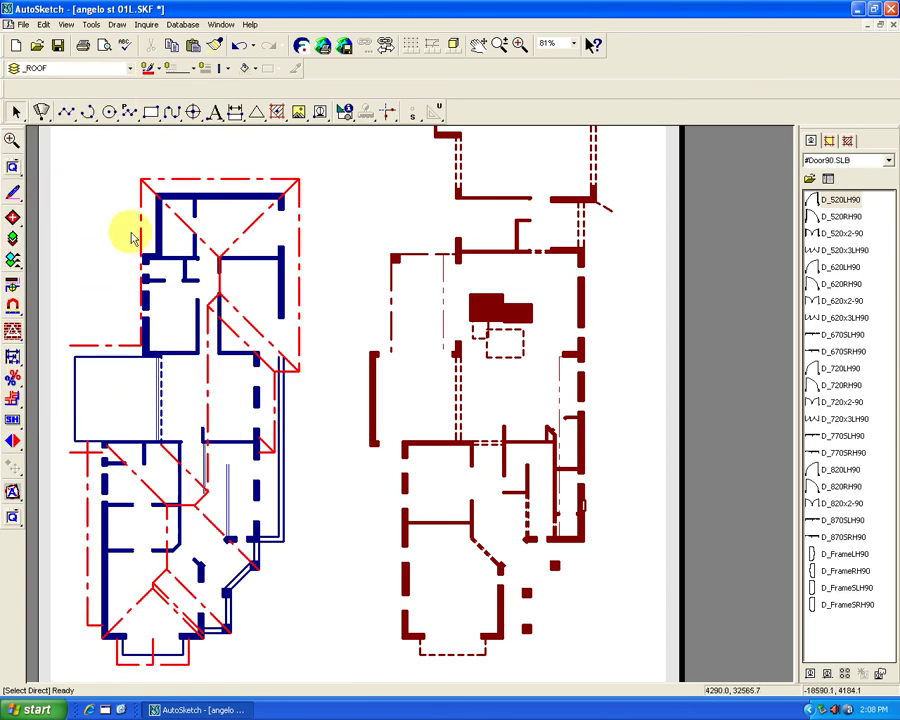
scroll(237, 281, "up", 2)
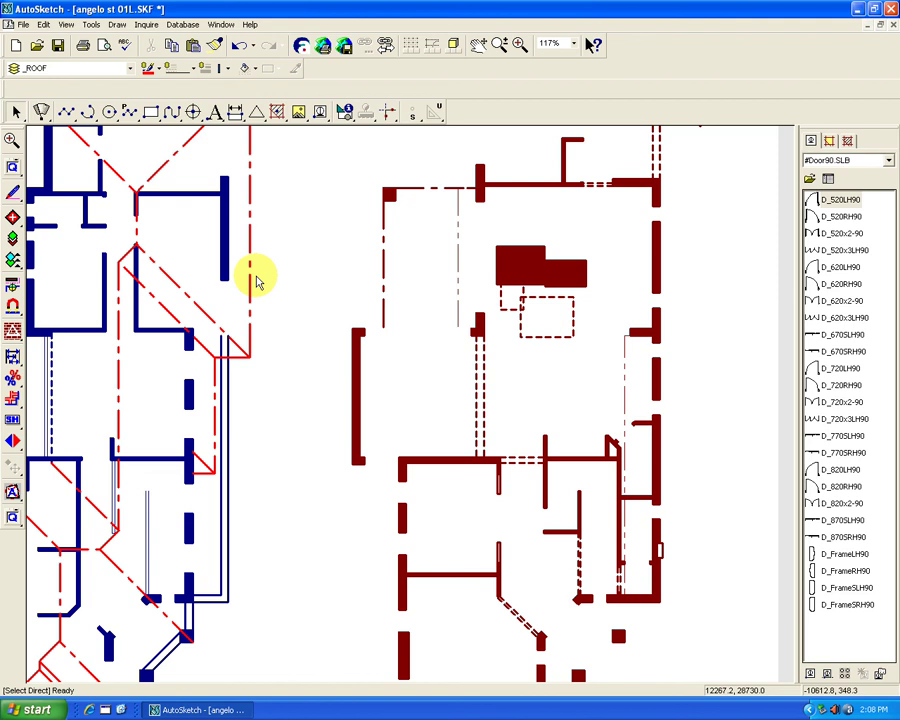
- Set PLUMBING in the DRAW dialog to bring back the sink and toilet, then zoom in
left_click(12, 192)
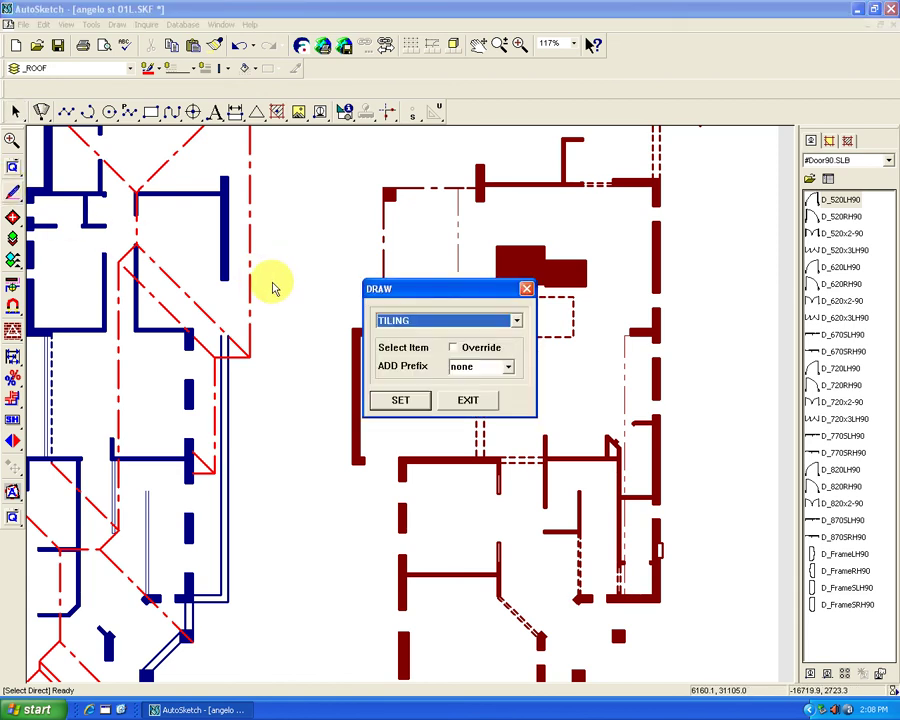
key("p")
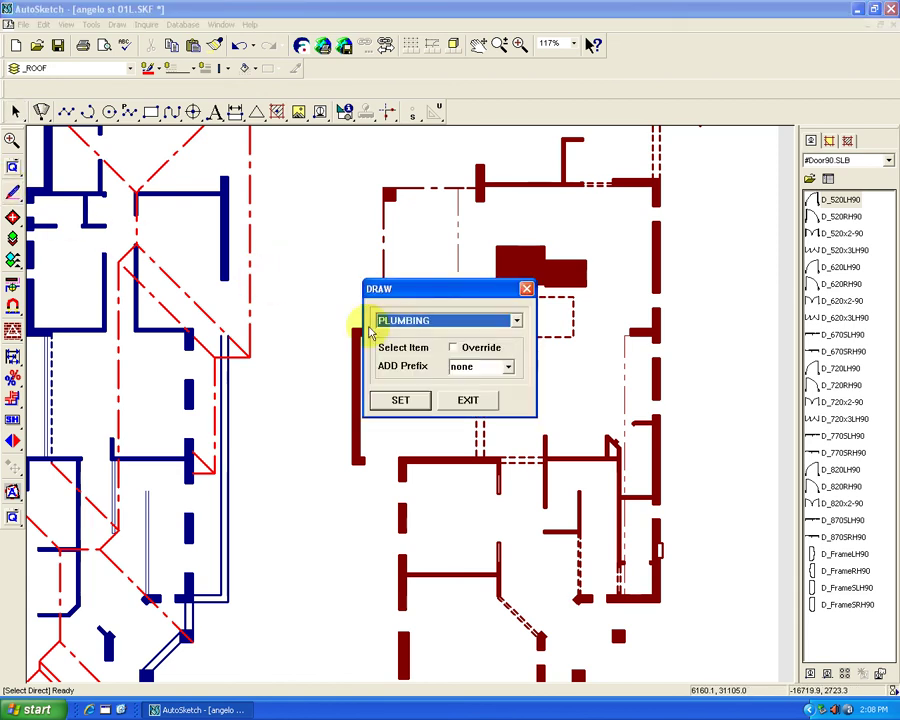
left_click(400, 400)
scroll(476, 402, "up", 2)
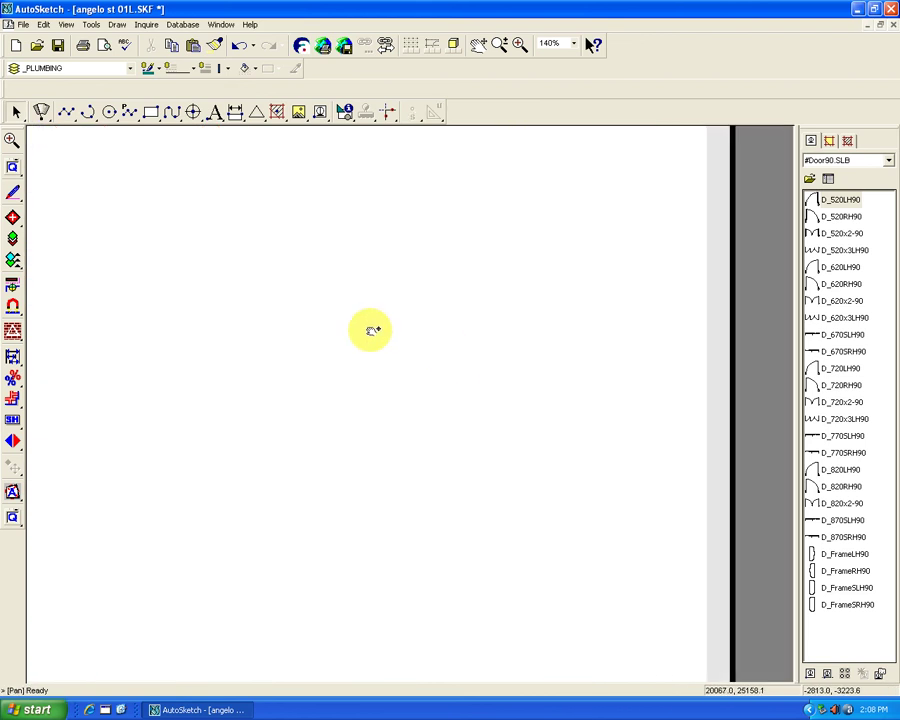
scroll(493, 380, "up", 2)
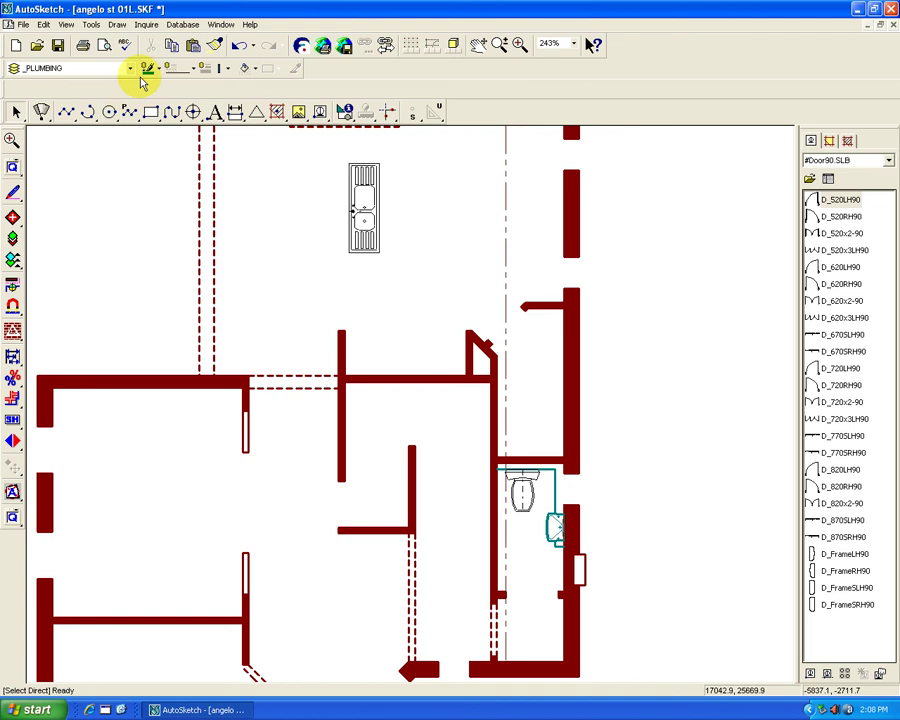
- Set TILING in the DRAW dialog so the tile hatching reappears
left_click(12, 191)
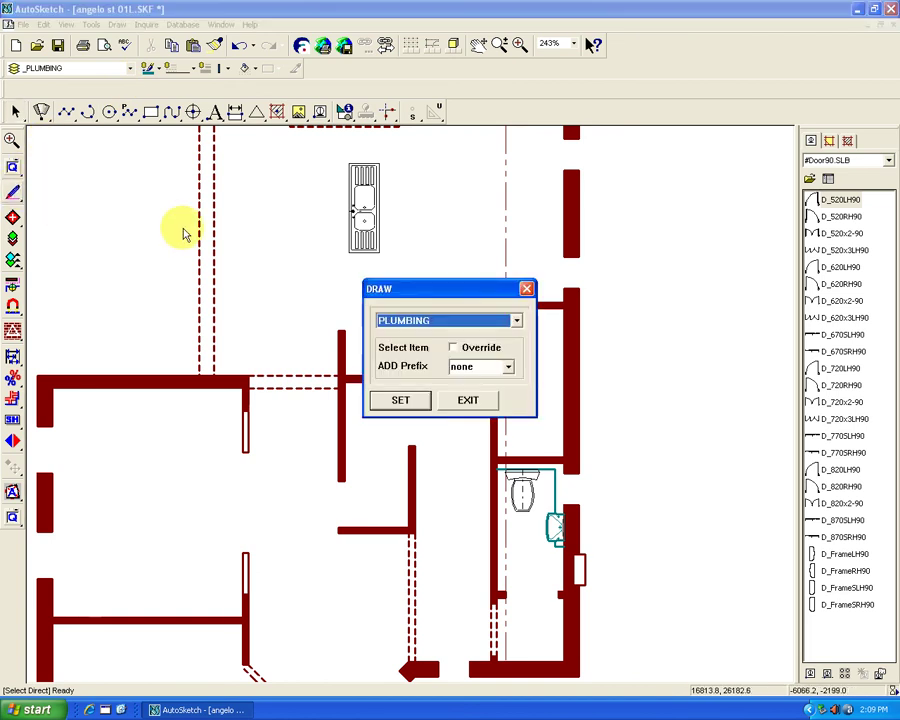
key("Down")
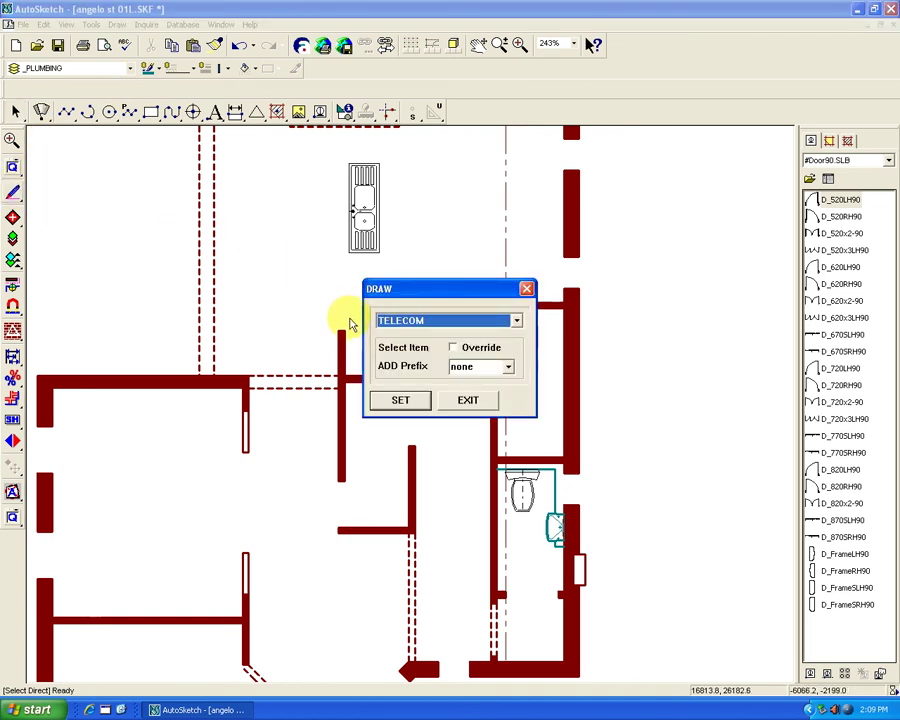
key("Down")
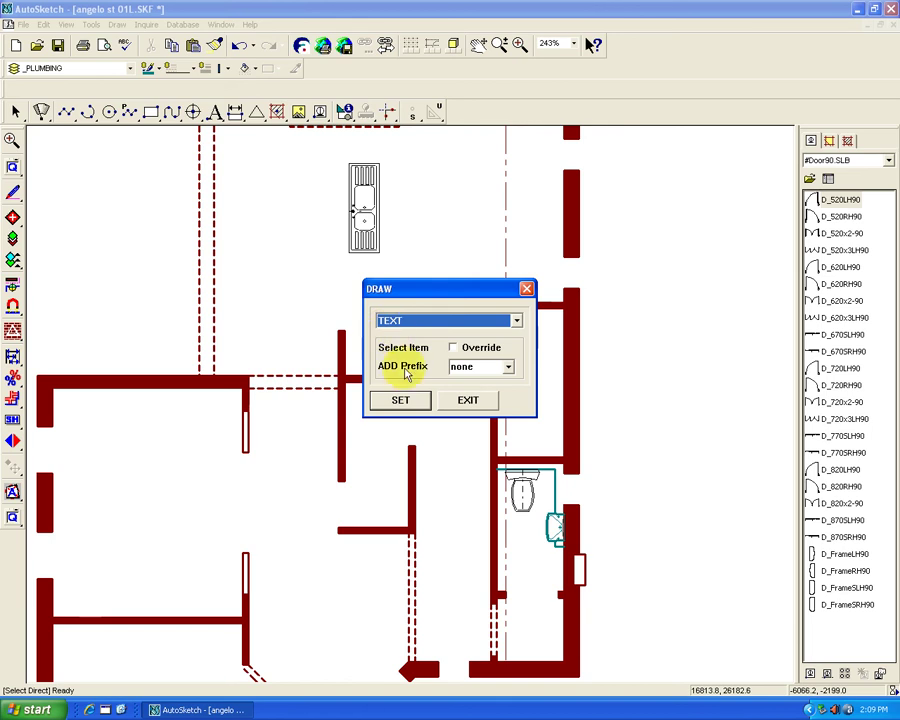
key("Down")
left_click(401, 401)
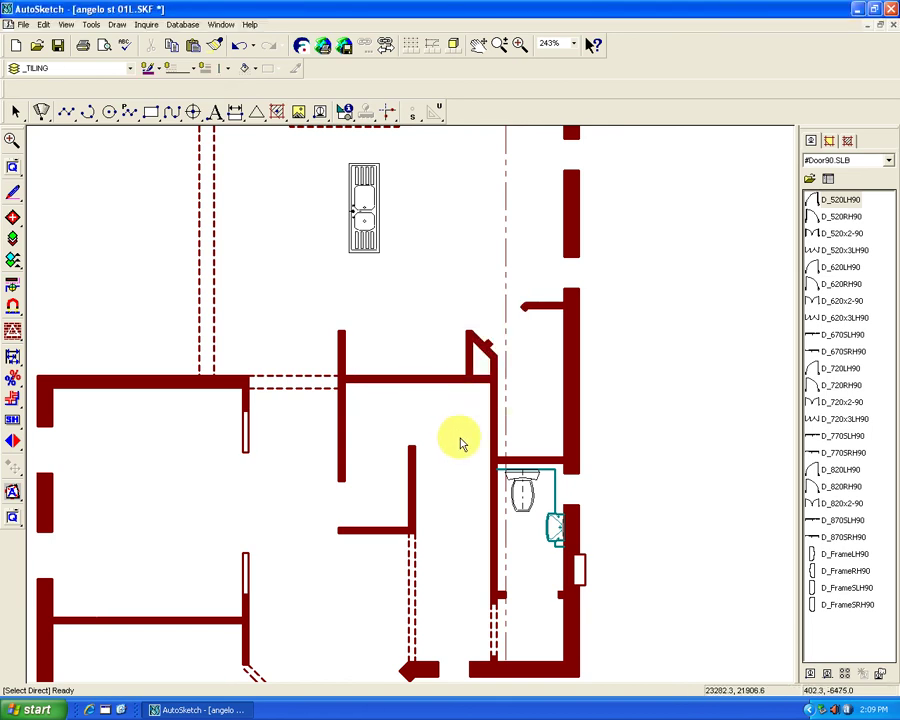
scroll(458, 440, "down", 1)
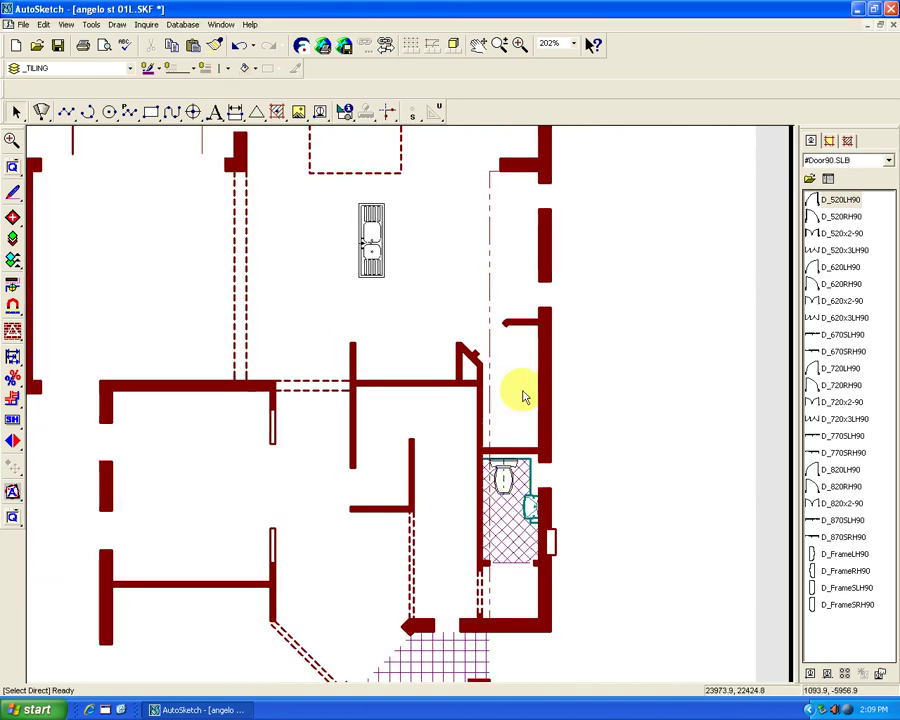